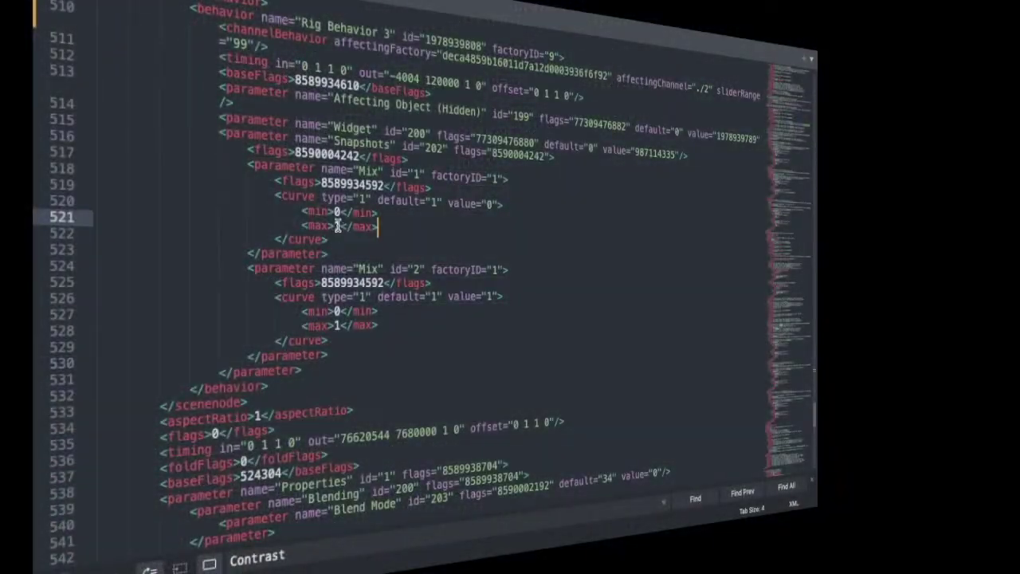
# Step: Change the two Mix max values, including line 521, to 100 in the text editor
pyautogui.click(341, 226)
pyautogui.write('00</max>')
pyautogui.click(341, 325)
pyautogui.write('00')
# Step: Set the curve value on line 526 to 100 and send SAMPLE.fcpxml to iMovie in Applications
pyautogui.click(492, 296)
pyautogui.write('00')
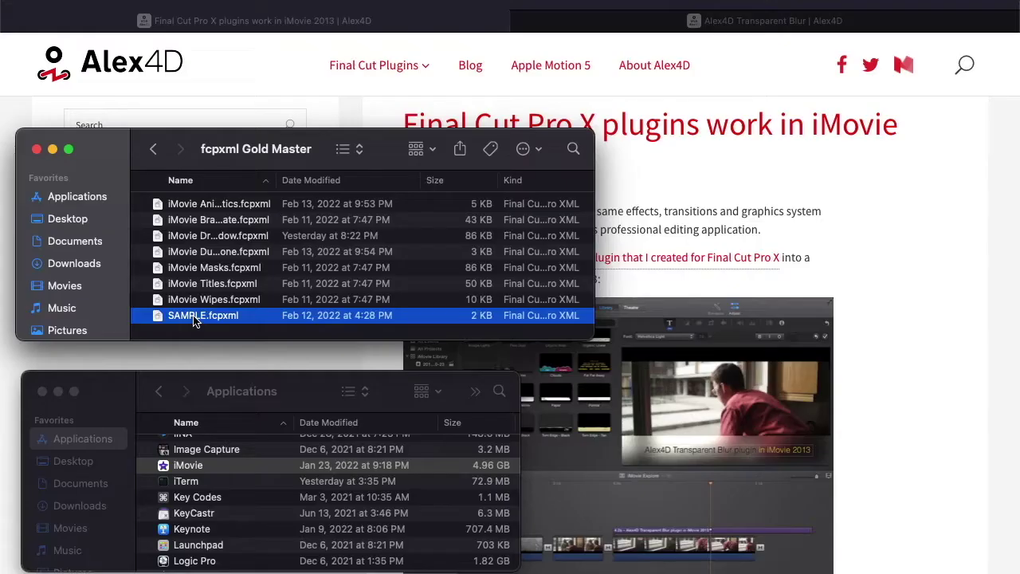
pyautogui.moveTo(194, 317); pyautogui.dragTo(194, 464)
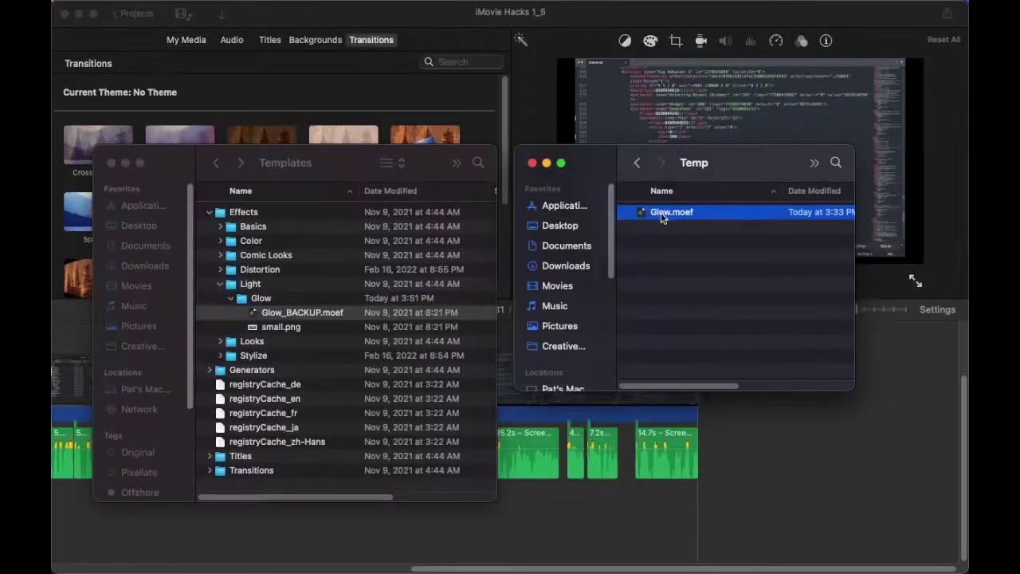
# Step: Move Glow.moef into the Templates Glow folder, entering the account password, then Quick Look Brady People - Mom 2
pyautogui.moveTo(660, 216); pyautogui.dragTo(279, 308)
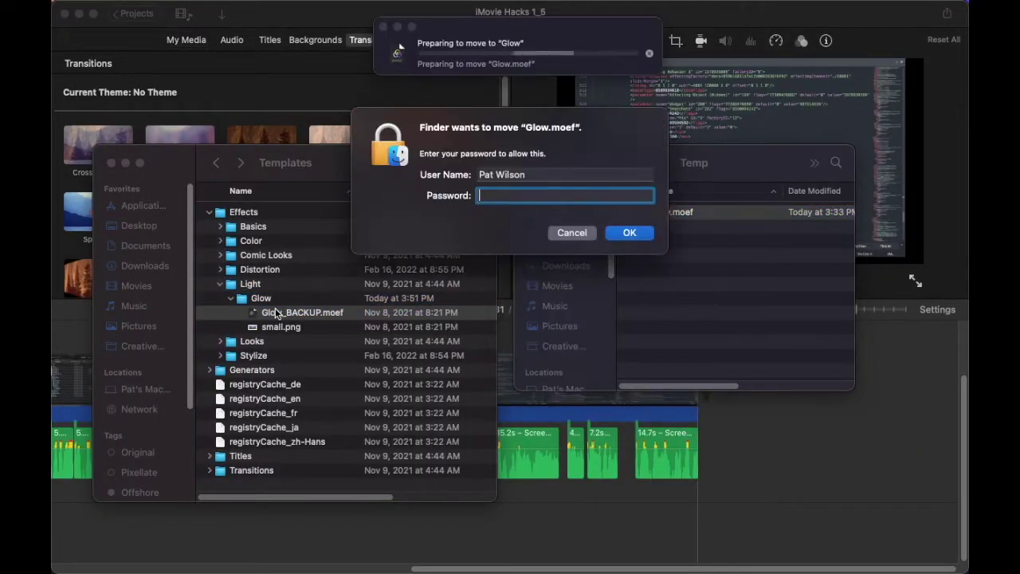
pyautogui.write('••••••')
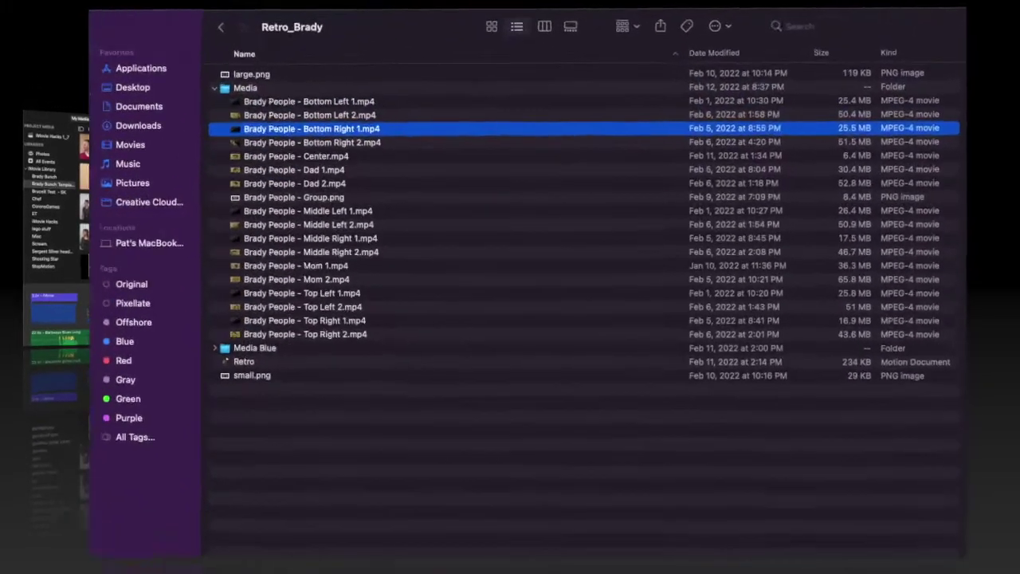
pyautogui.press('Down')
pyautogui.press('Down')
pyautogui.press('Down')
pyautogui.press('Down')
pyautogui.press('Down')
pyautogui.press('Down')
pyautogui.press('Down')
pyautogui.press('Down')
pyautogui.press('Down')
pyautogui.press('Down')
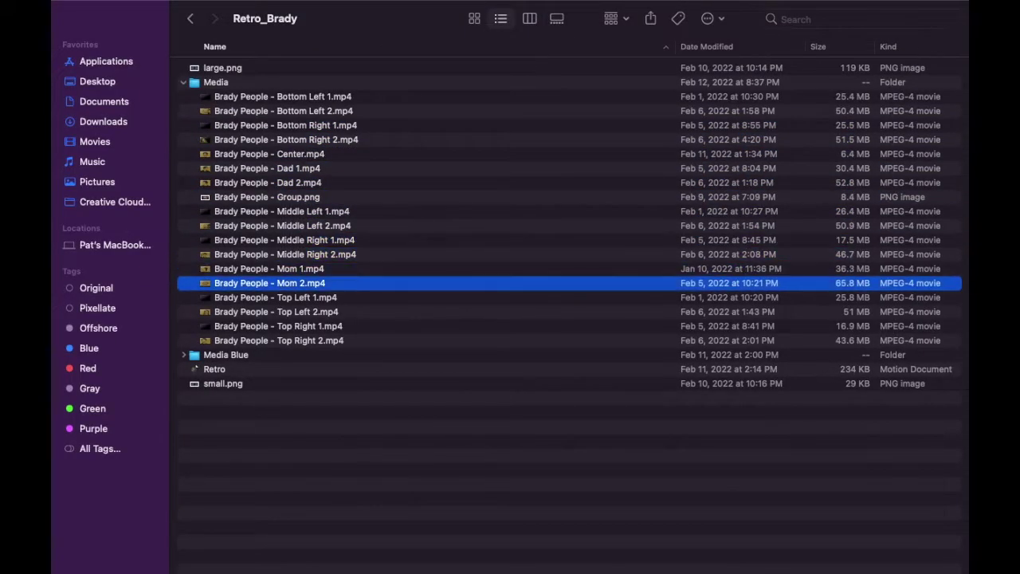
pyautogui.press('space')
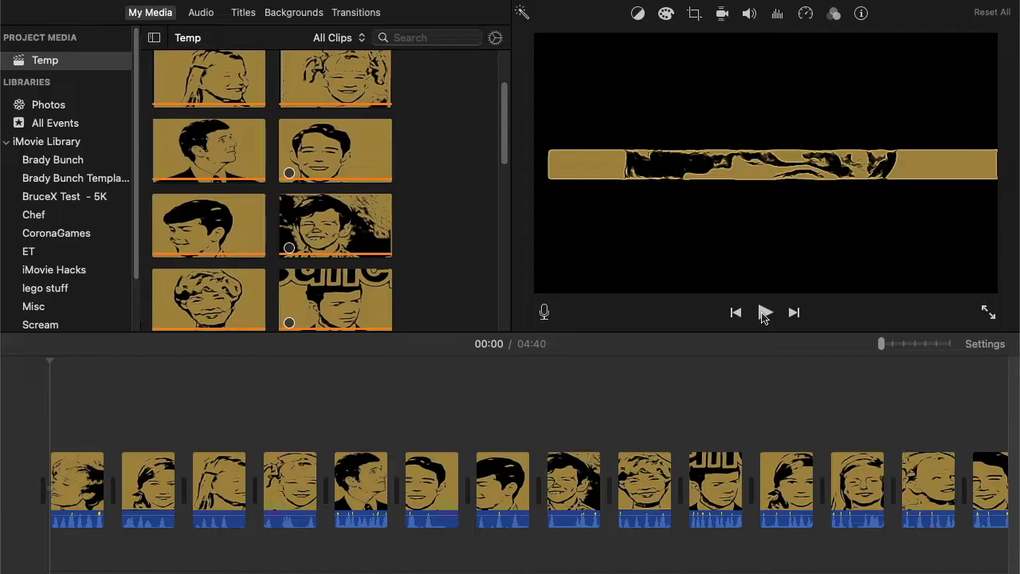
# Step: Split the upper cutaway clip at the playhead and delete its leftover end piece
pyautogui.click(765, 313)
pyautogui.click(794, 313)
pyautogui.click(794, 313)
pyautogui.click(794, 313)
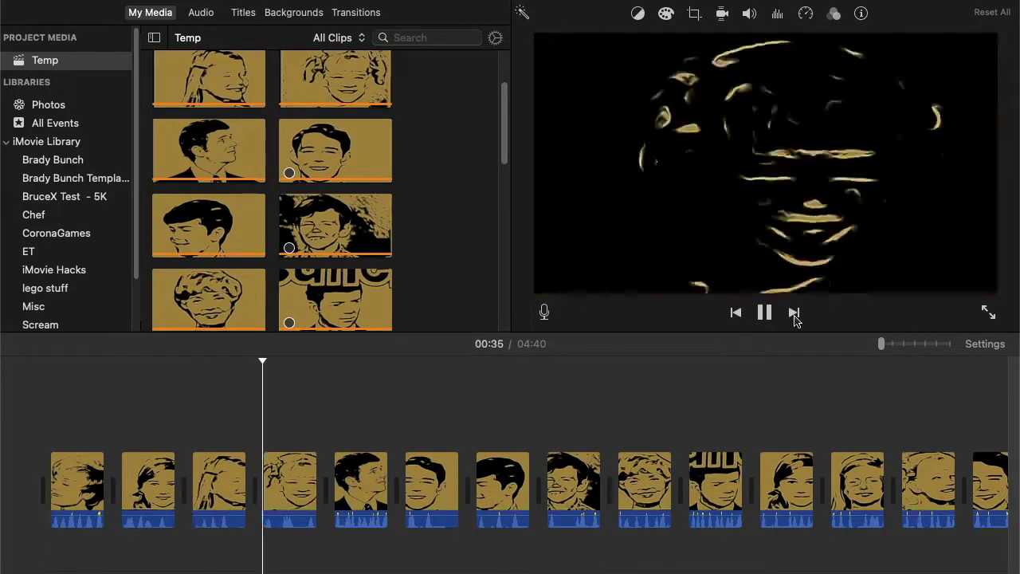
pyautogui.click(793, 313)
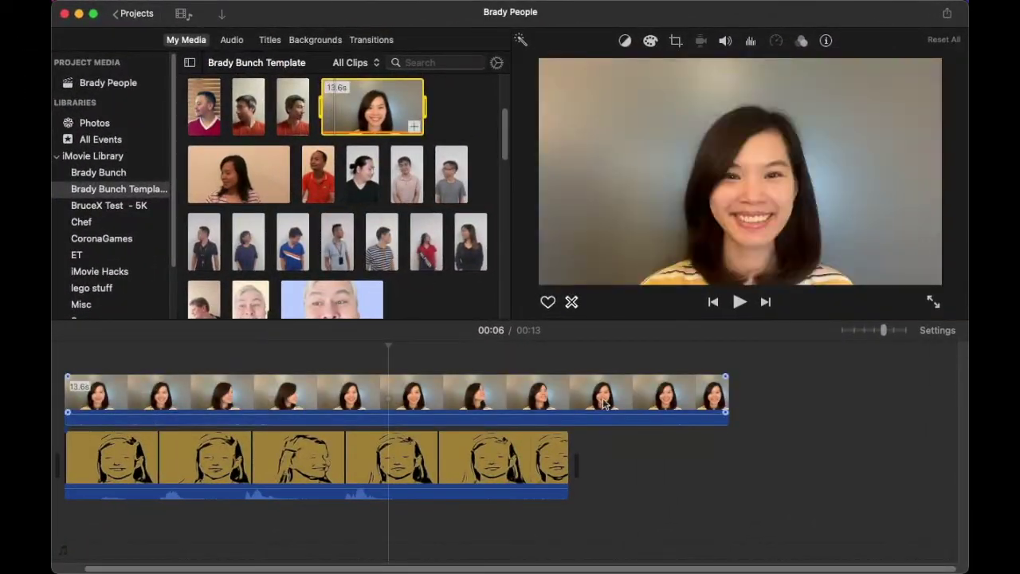
pyautogui.click(603, 402)
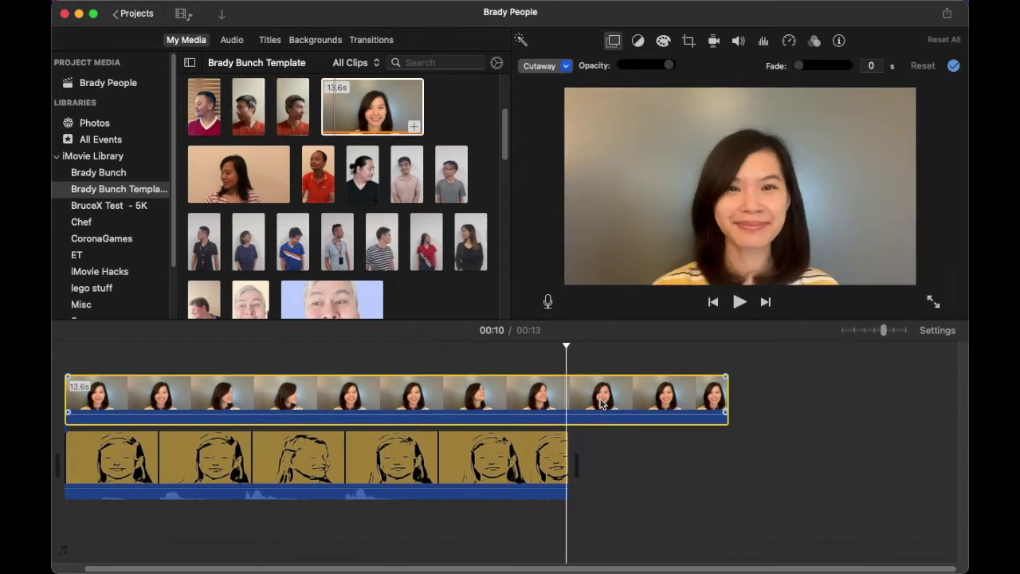
pyautogui.press('super+b')
pyautogui.press('Delete')
# Step: Set the shortened cutaway clip to Crop to Fill and apply it
pyautogui.click(144, 394)
pyautogui.click(789, 40)
pyautogui.click(688, 40)
pyautogui.click(655, 67)
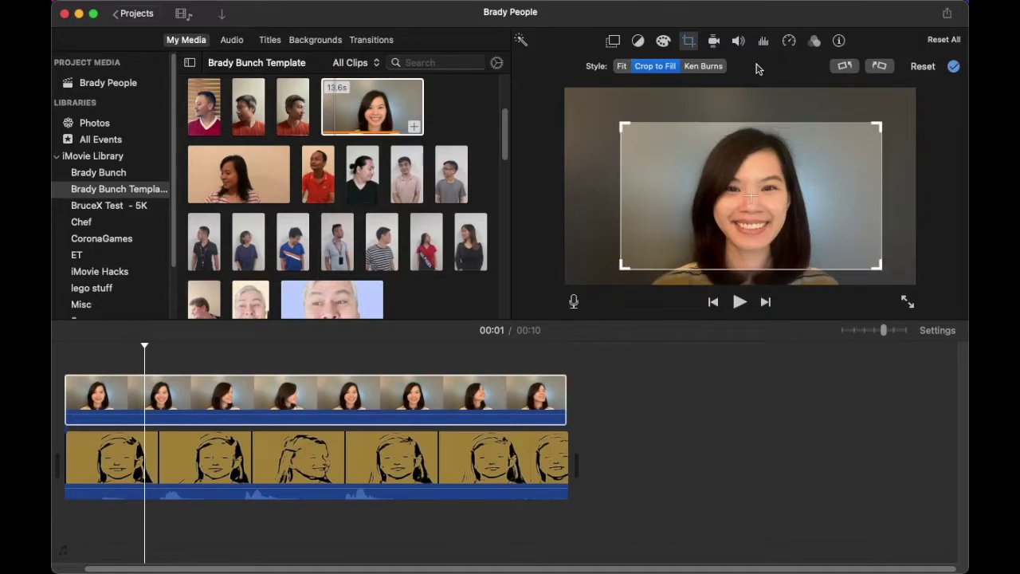
pyautogui.click(688, 41)
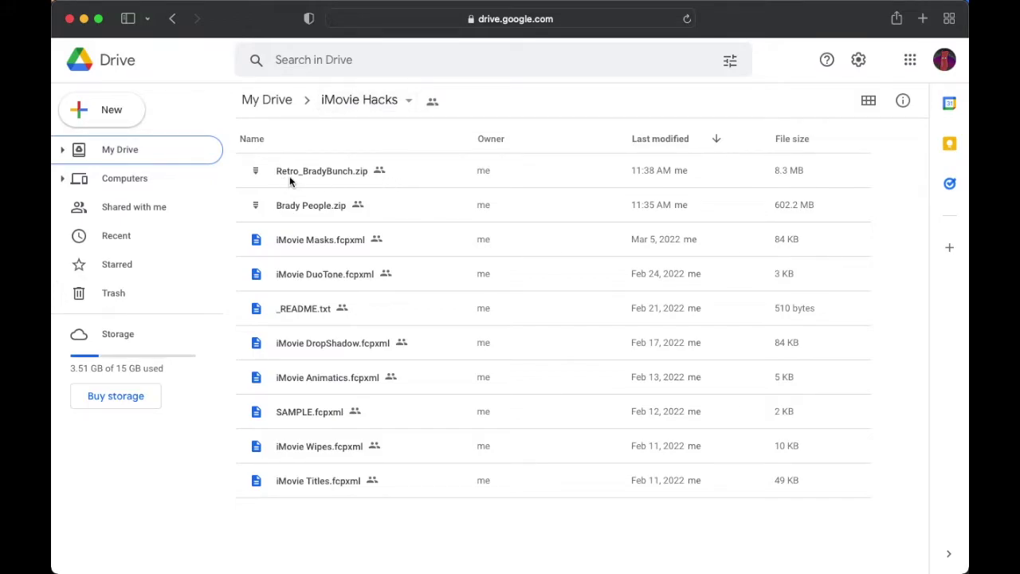
# Step: Download Retro_BradyBunch.zip from the iMovie Hacks folder
pyautogui.click(411, 167)
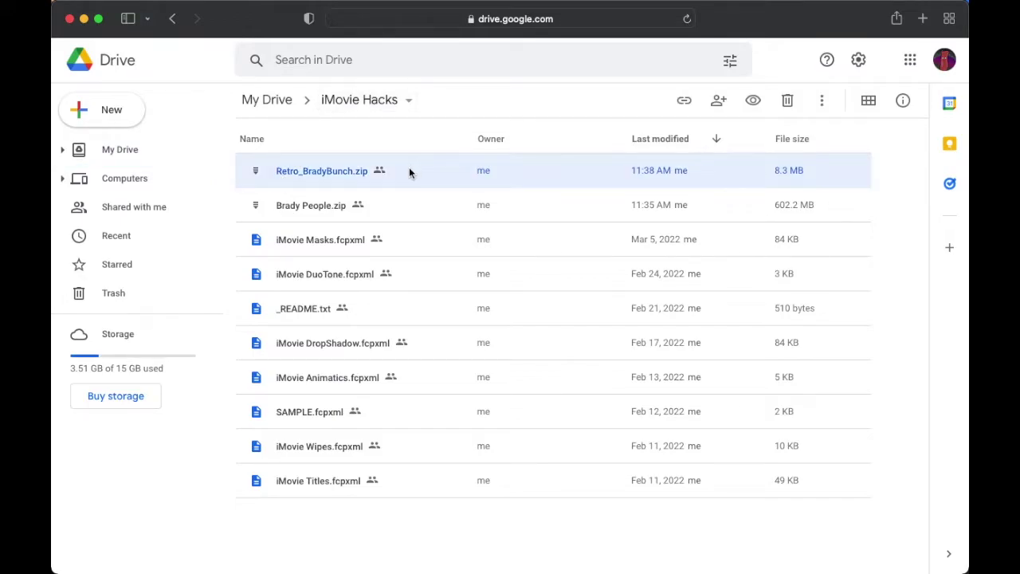
pyautogui.rightClick(409, 166)
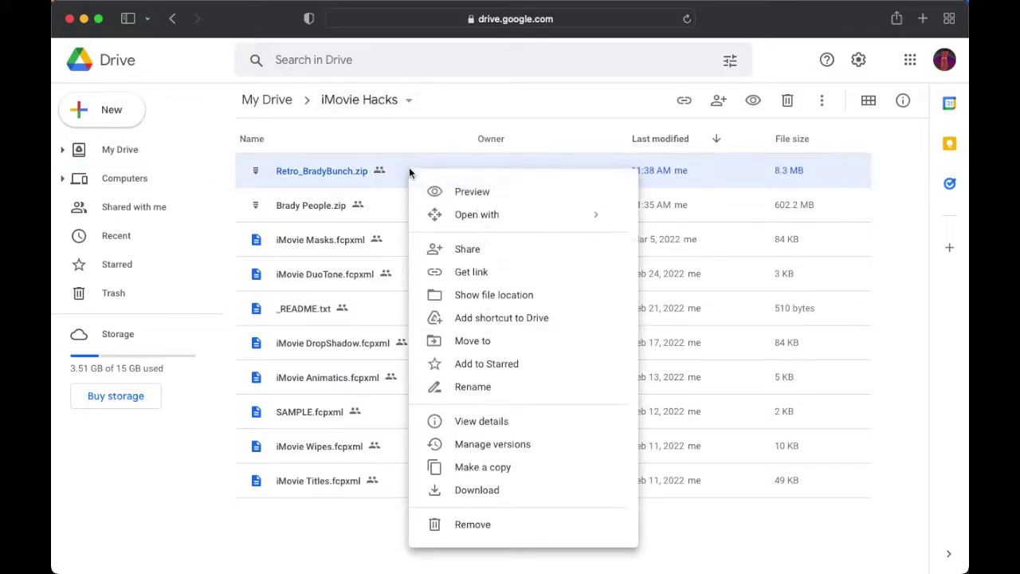
pyautogui.click(539, 496)
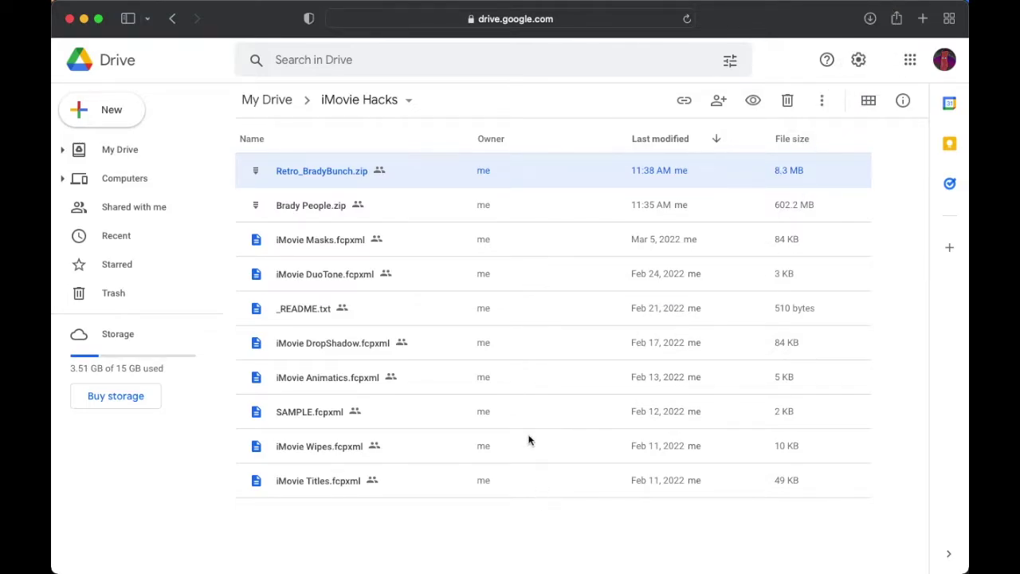
# Step: Download Brady People.zip despite the virus-scan warning and check the downloads list
pyautogui.click(376, 207)
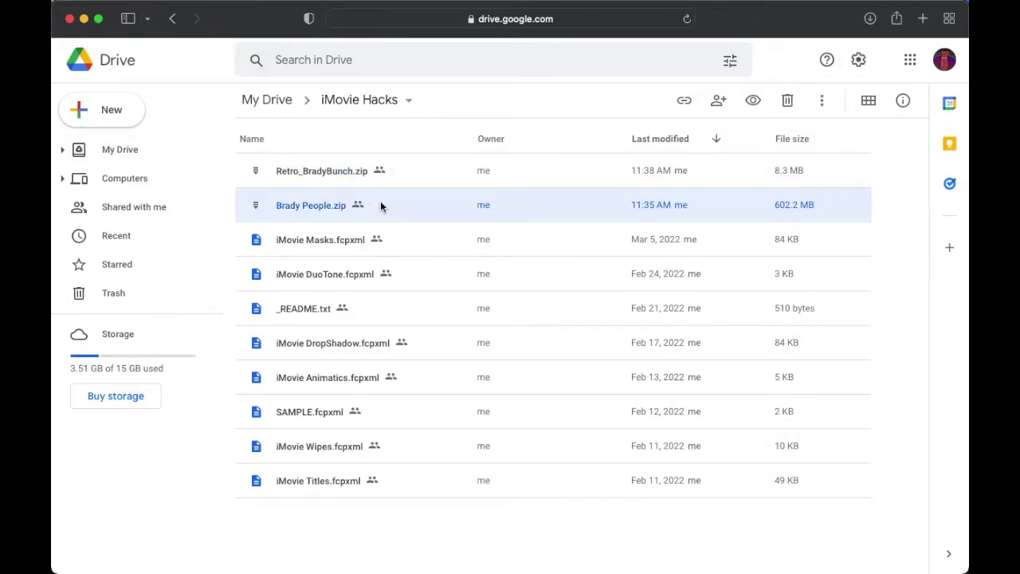
pyautogui.rightClick(380, 206)
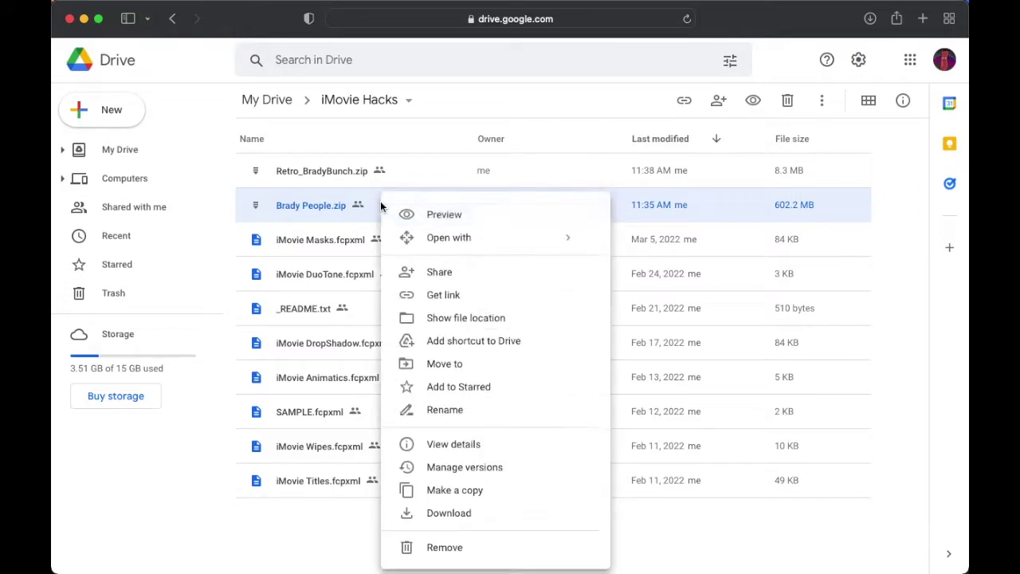
pyautogui.click(497, 521)
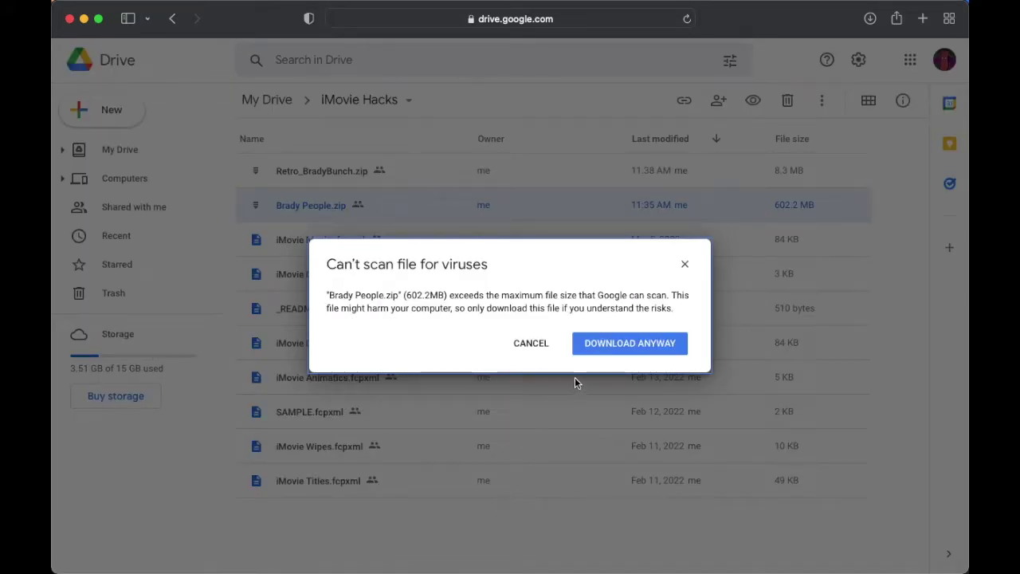
pyautogui.click(611, 350)
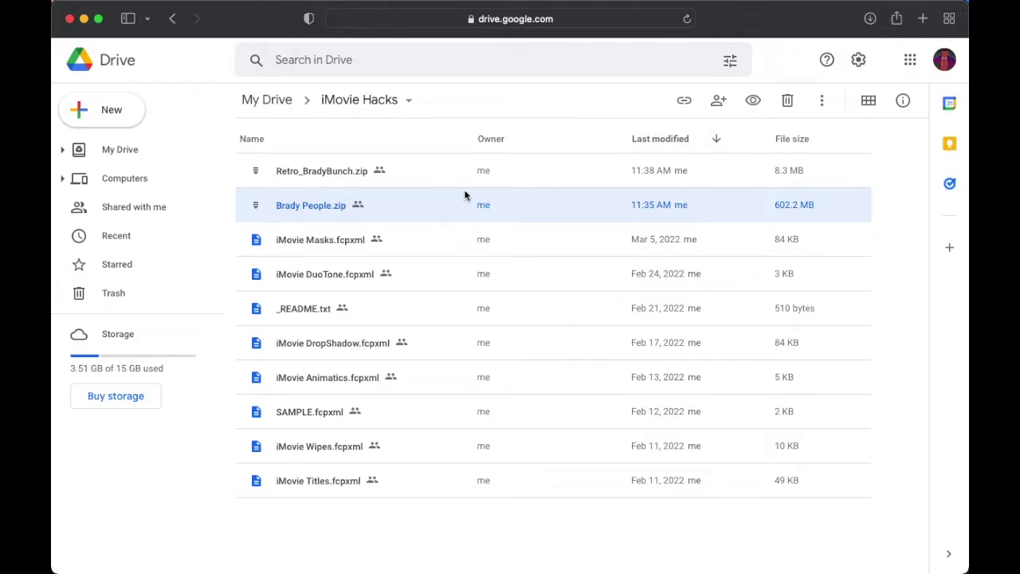
pyautogui.click(870, 19)
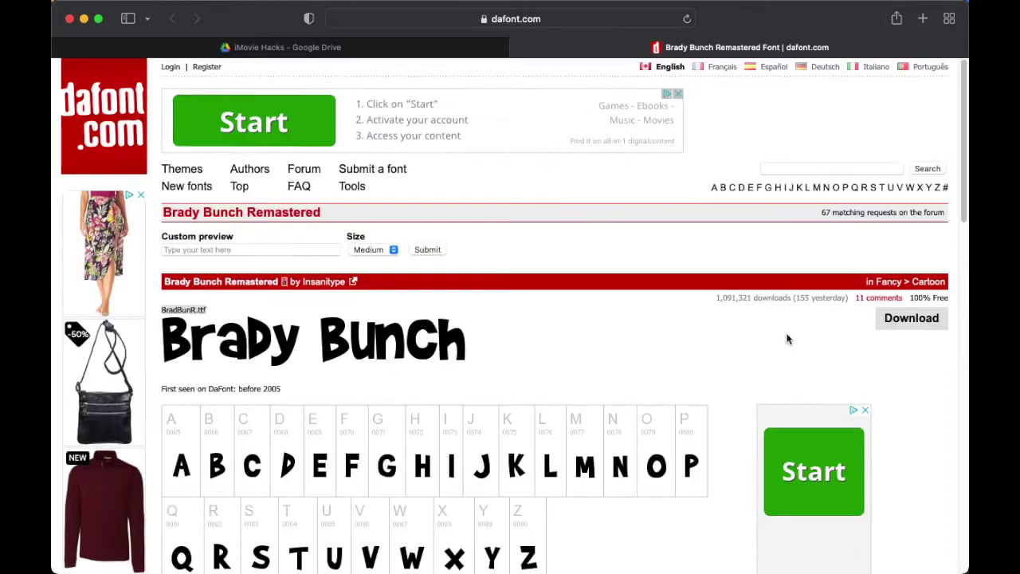
# Step: Download the Brady Bunch Remastered font archive, close the dafont page, and select the template .fcpxml
pyautogui.click(909, 330)
pyautogui.click(871, 19)
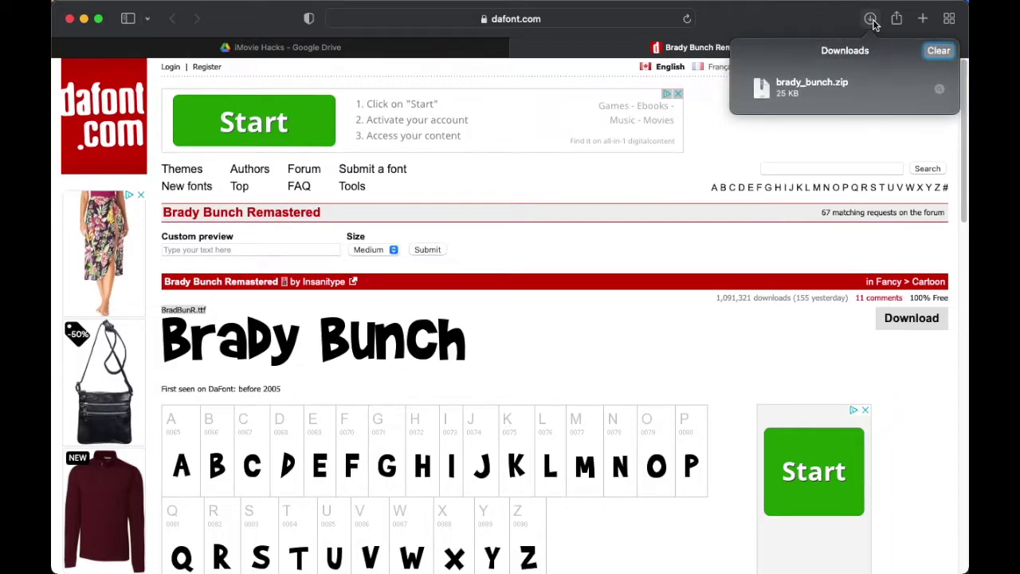
pyautogui.press('super+w')
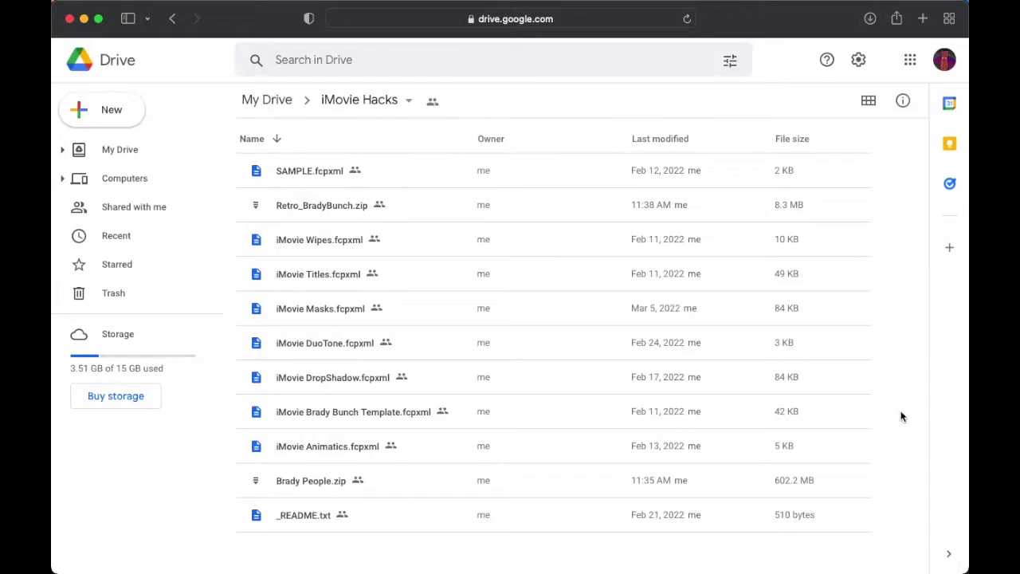
pyautogui.click(464, 417)
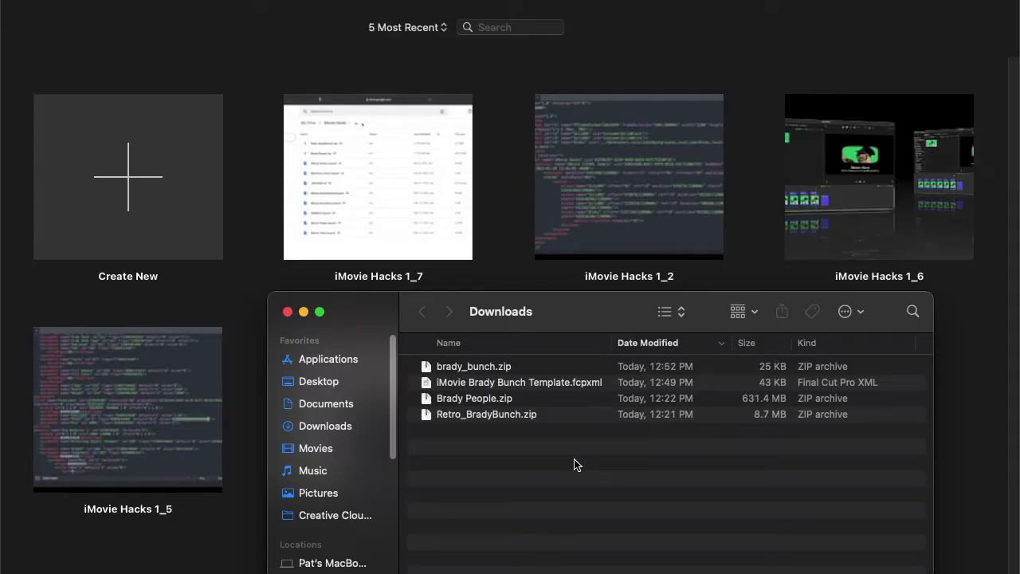
# Step: Unzip brady_bunch.zip and open BradBunR.ttf from the brady_bunch folder in font preview
pyautogui.click(529, 372)
pyautogui.doubleClick(529, 372)
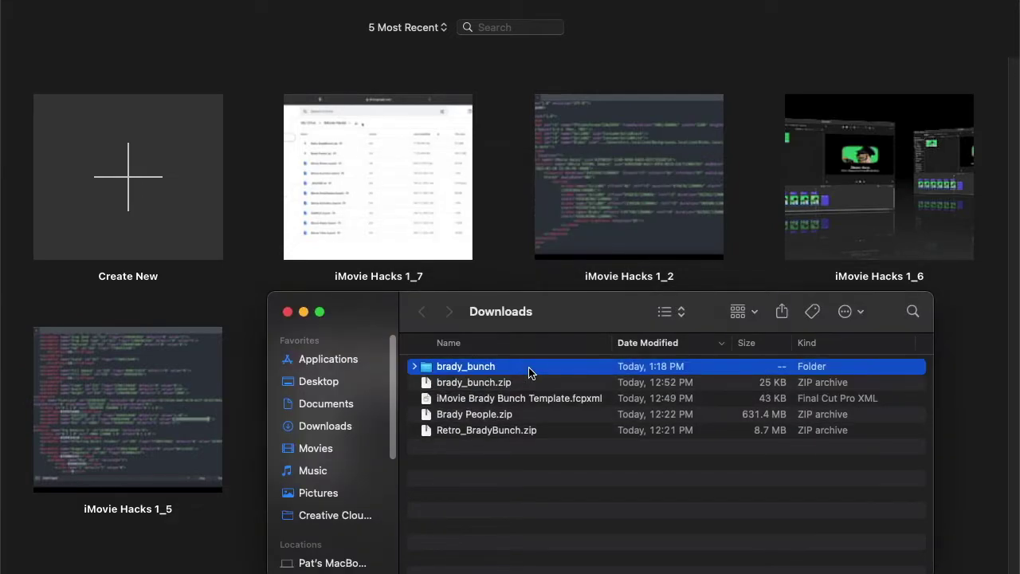
pyautogui.click(415, 367)
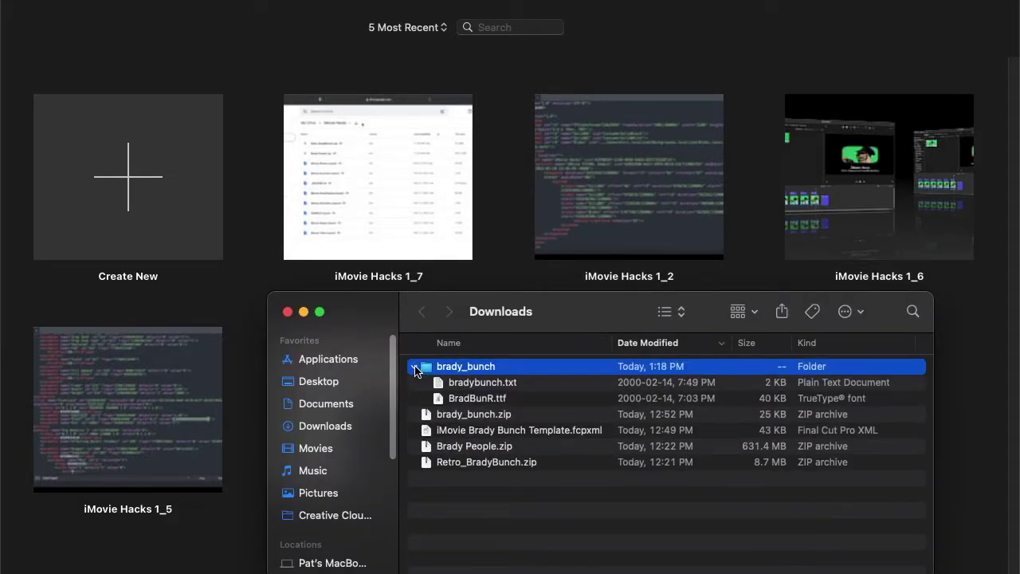
pyautogui.click(518, 400)
pyautogui.doubleClick(518, 398)
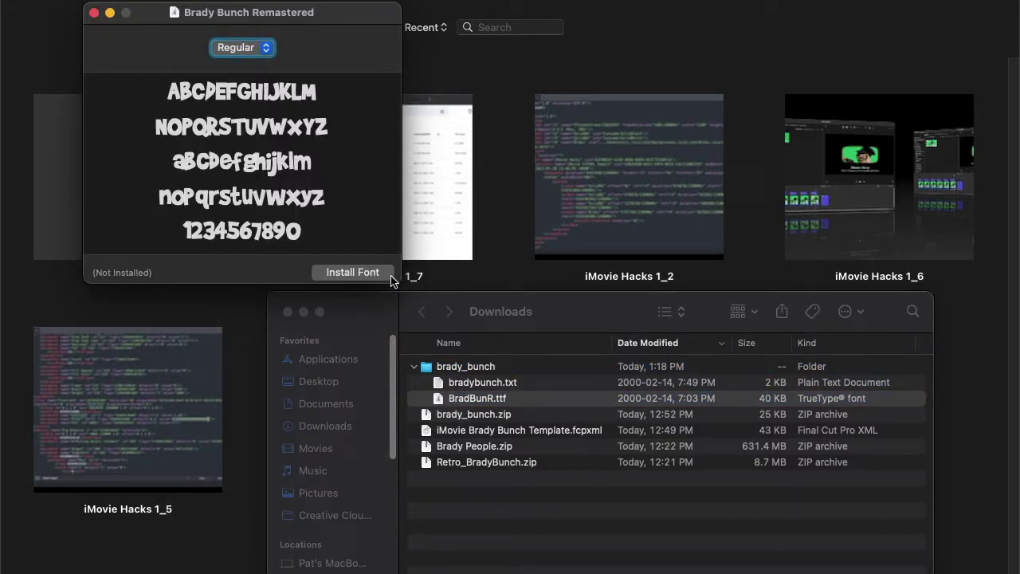
# Step: Install Brady Bunch Remastered and select its full name in Font Book to copy it
pyautogui.click(388, 275)
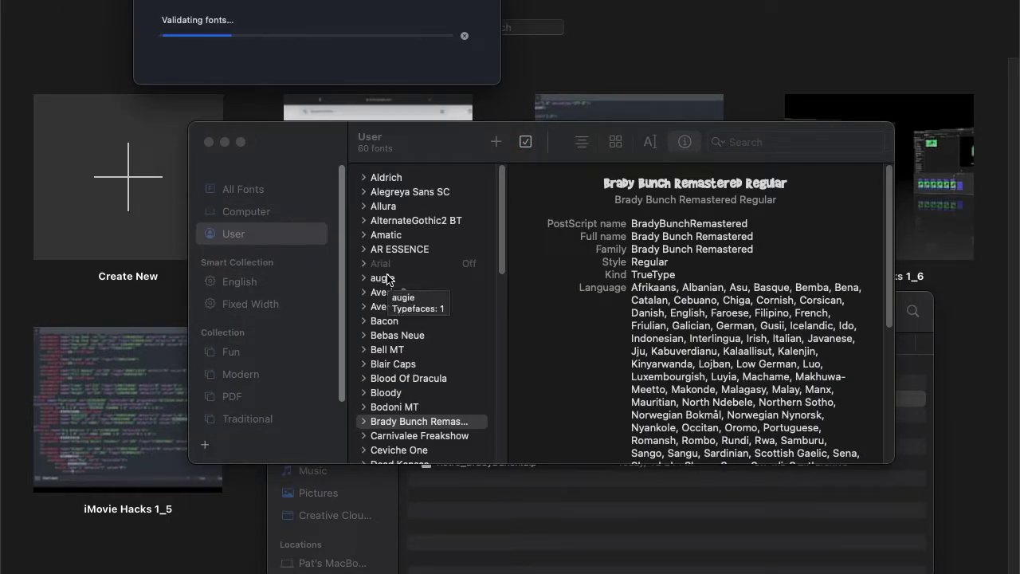
pyautogui.click(480, 427)
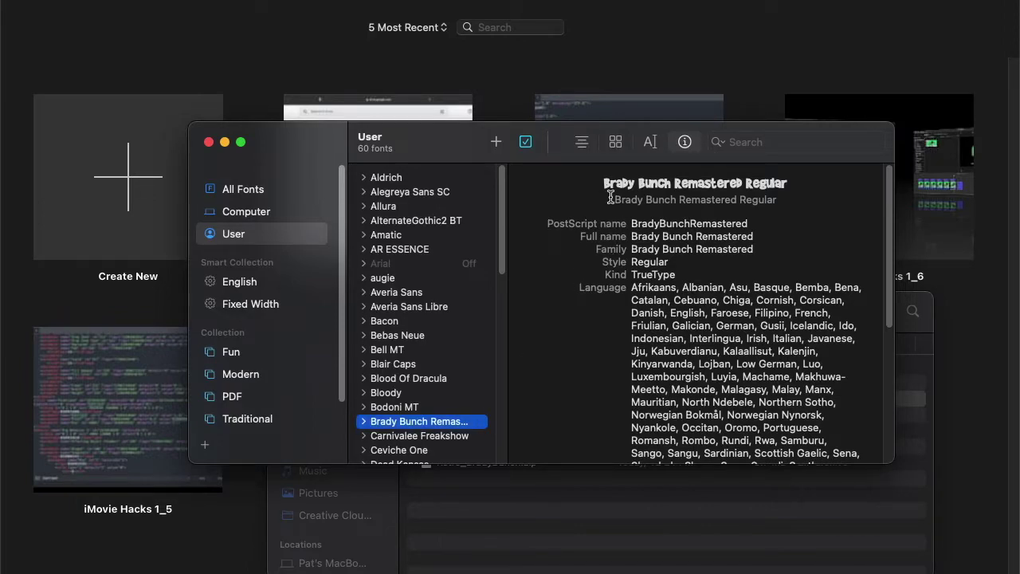
pyautogui.moveTo(604, 181); pyautogui.dragTo(791, 182)
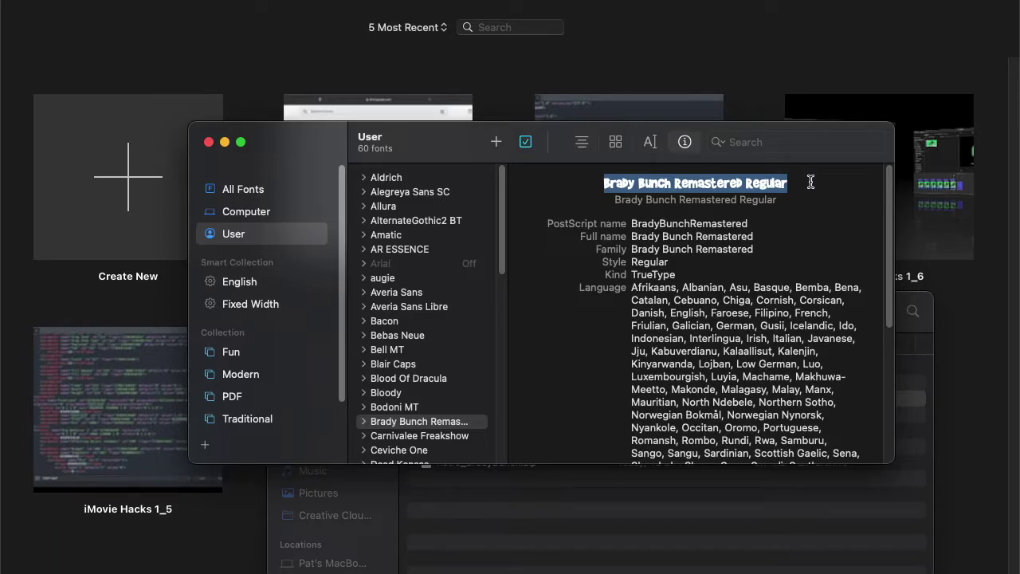
pyautogui.click(811, 181)
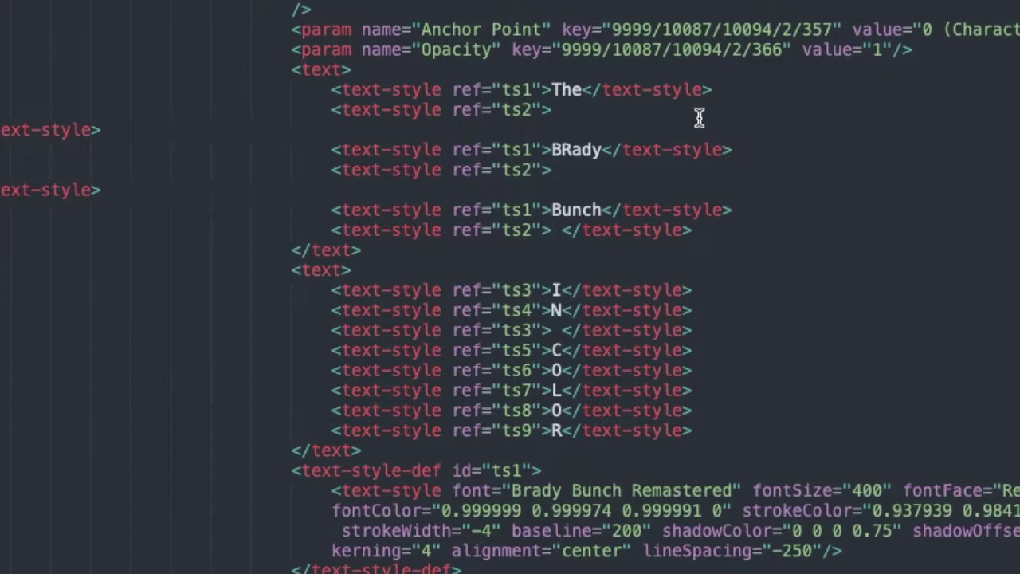
# Step: Replace 'BRady' with 'Wacky' in the template XML's text-style line
pyautogui.doubleClick(577, 151)
pyautogui.write('Wacky')
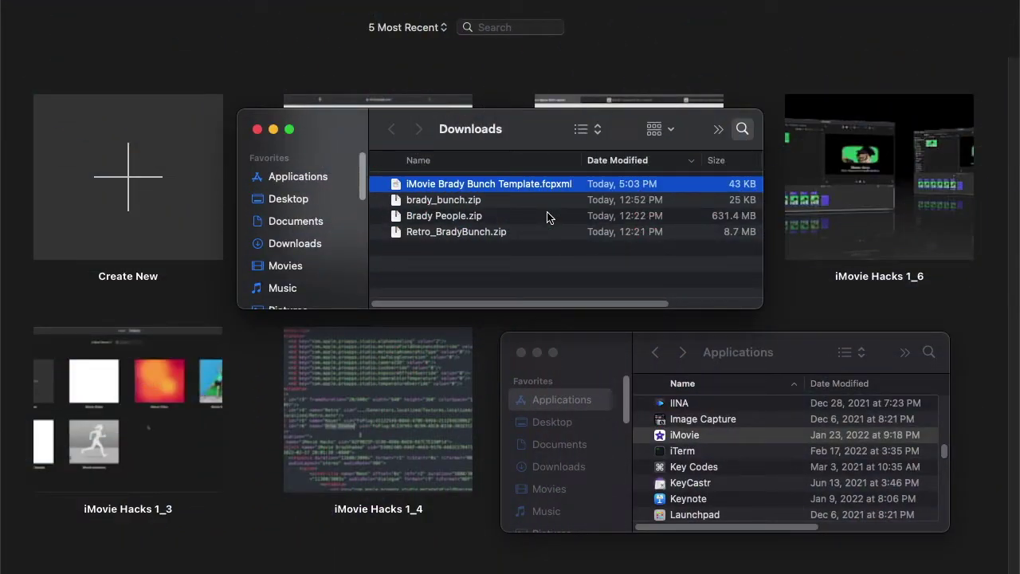
# Step: Import the Brady Bunch Template .fcpxml into iMovie Library and open the Brady Bunch Template project
pyautogui.moveTo(515, 189); pyautogui.dragTo(695, 444)
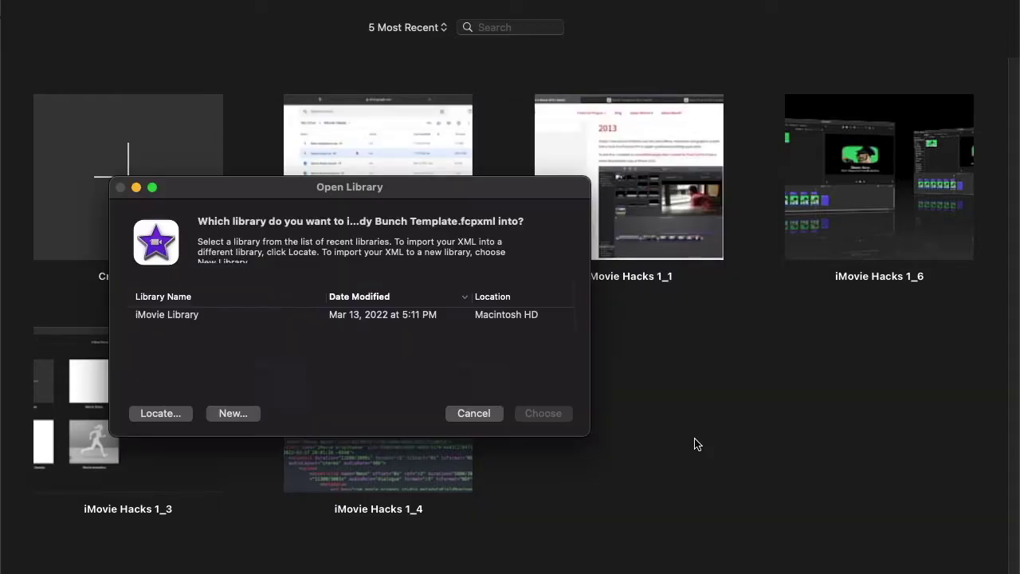
pyautogui.click(204, 317)
pyautogui.click(532, 414)
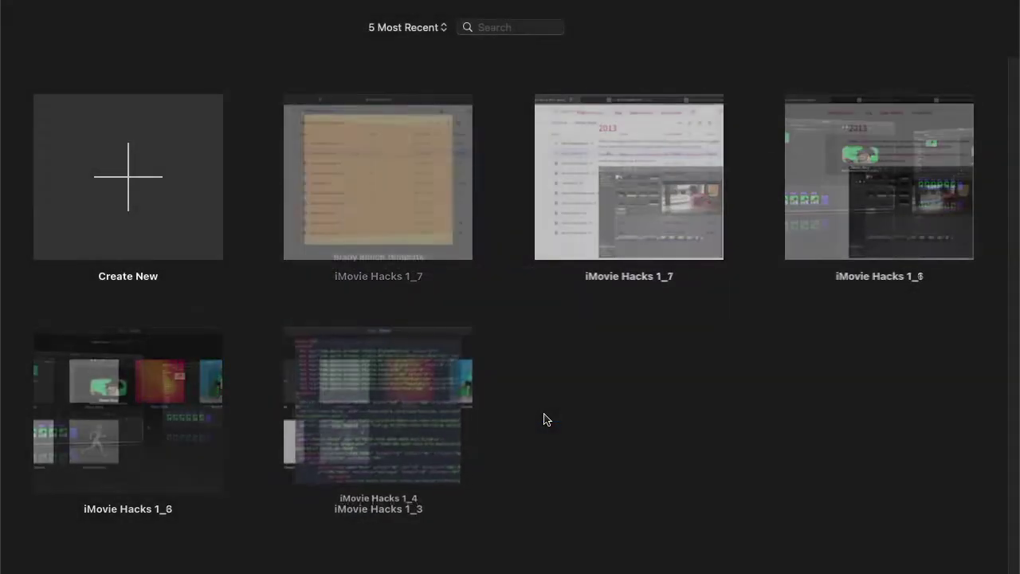
pyautogui.click(419, 214)
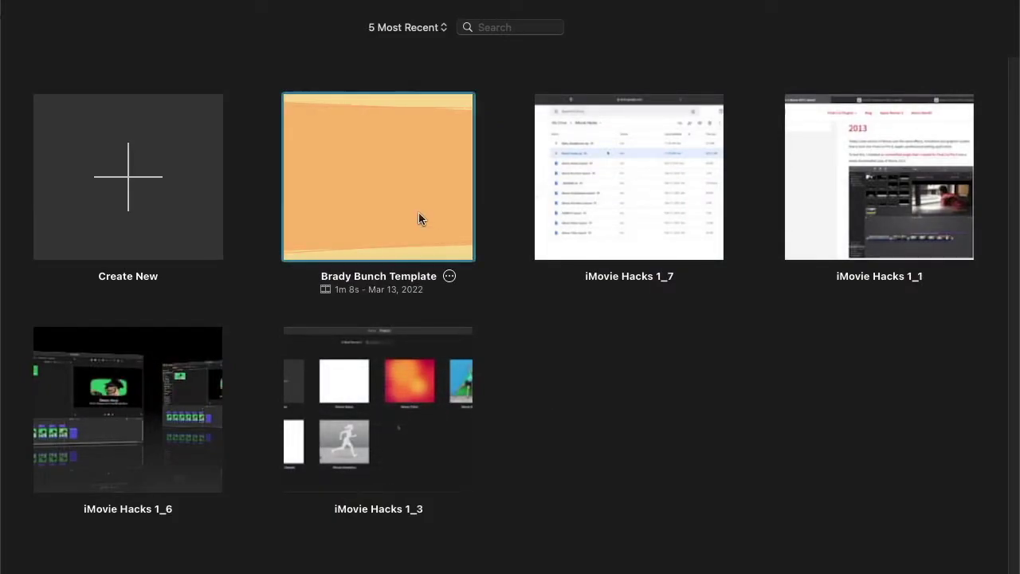
pyautogui.doubleClick(418, 214)
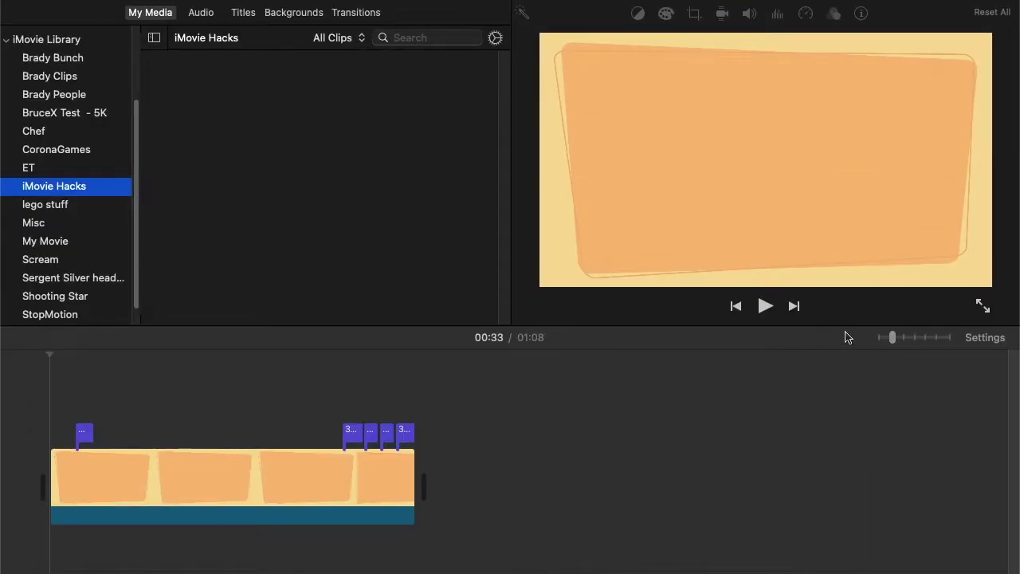
# Step: Widen the Brady Bunch Template clips using the timeline zoom slider
pyautogui.moveTo(893, 338); pyautogui.dragTo(902, 338)
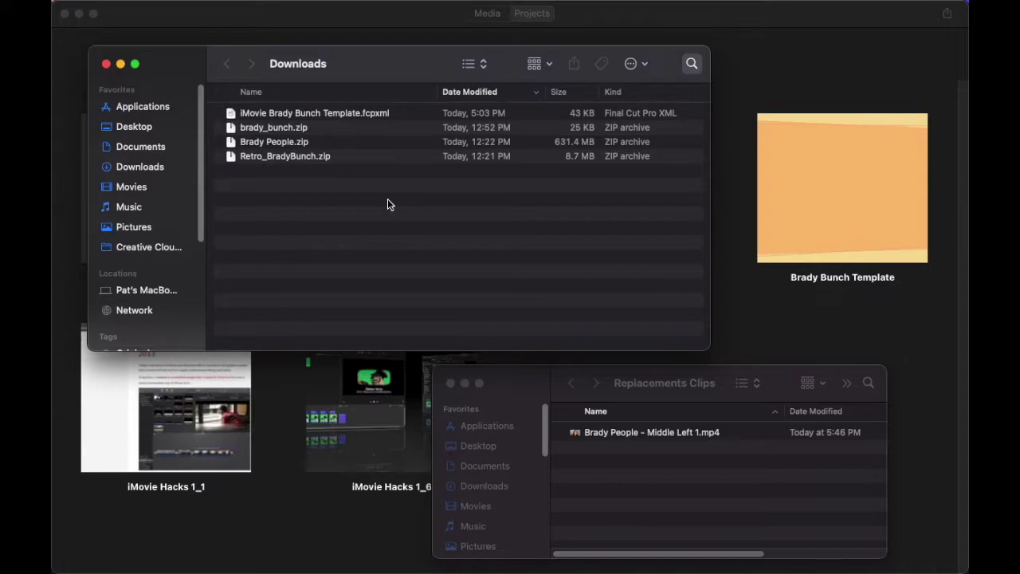
# Step: Unzip Brady People.zip and expand the extracted Brady People folder
pyautogui.click(326, 149)
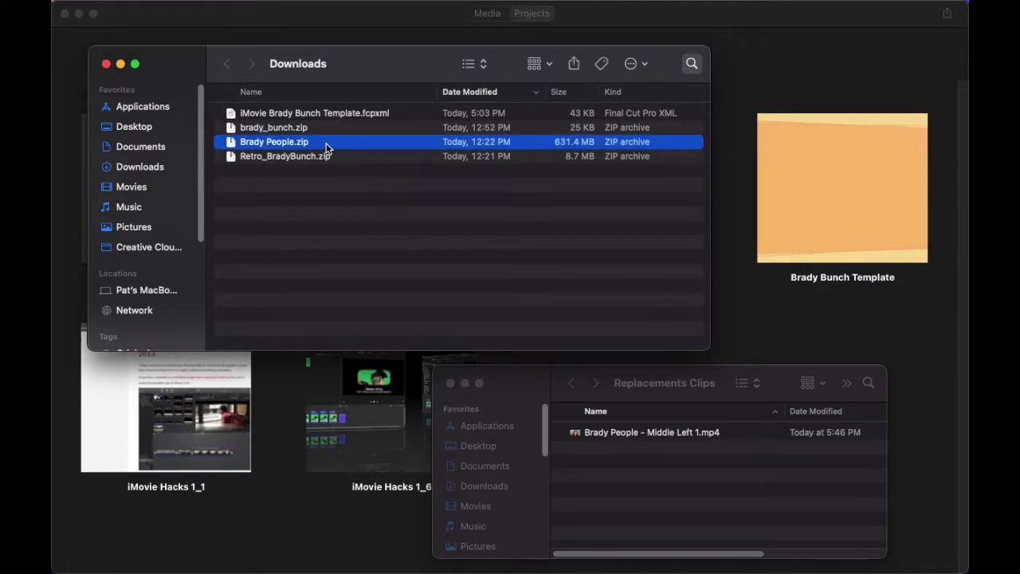
pyautogui.doubleClick(326, 148)
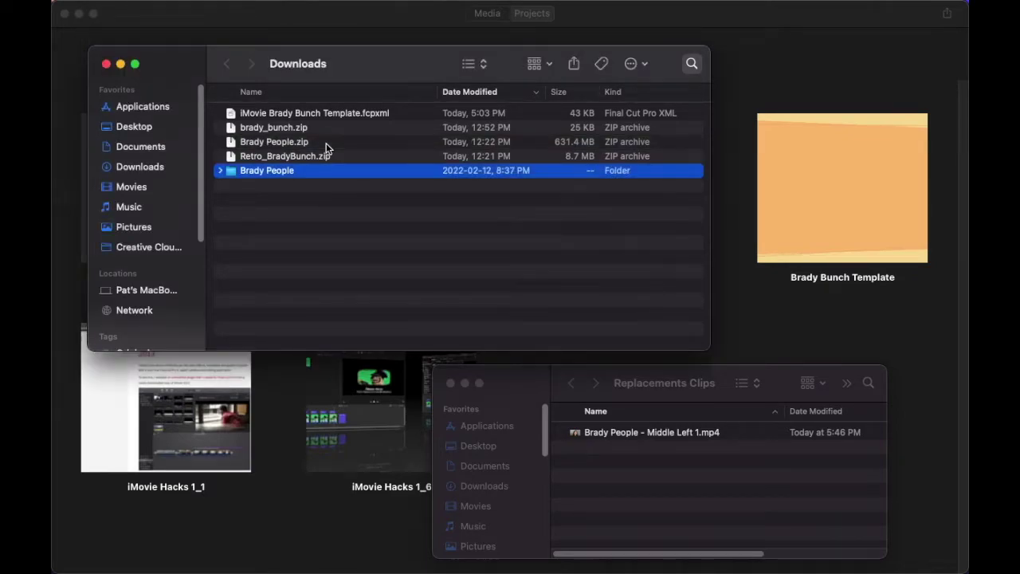
pyautogui.click(220, 171)
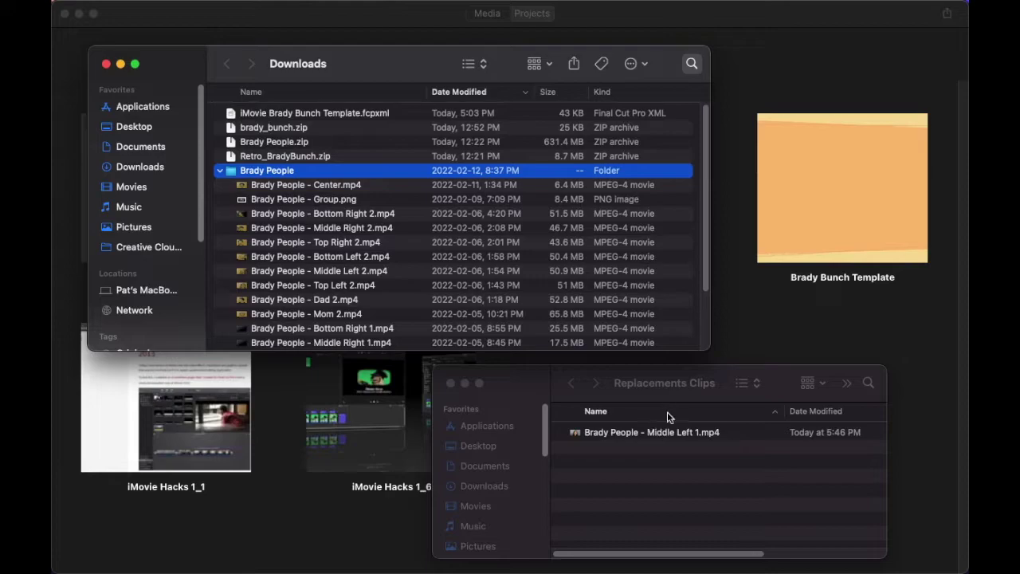
# Step: Replace Middle Left 1.mp4 in Brady People with the newer copy from Replacements Clips
pyautogui.click(698, 404)
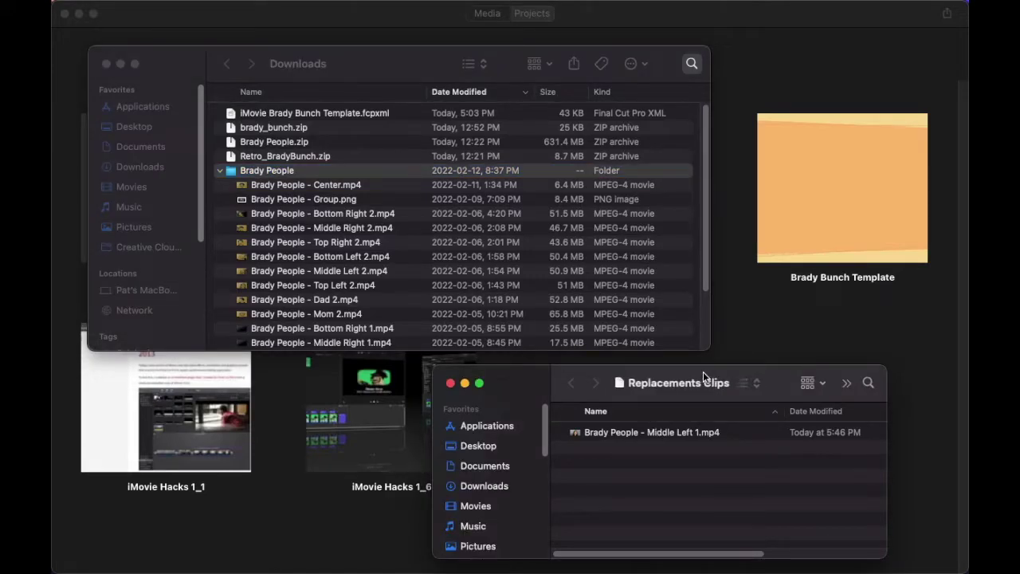
pyautogui.click(629, 437)
pyautogui.moveTo(625, 436); pyautogui.dragTo(372, 244)
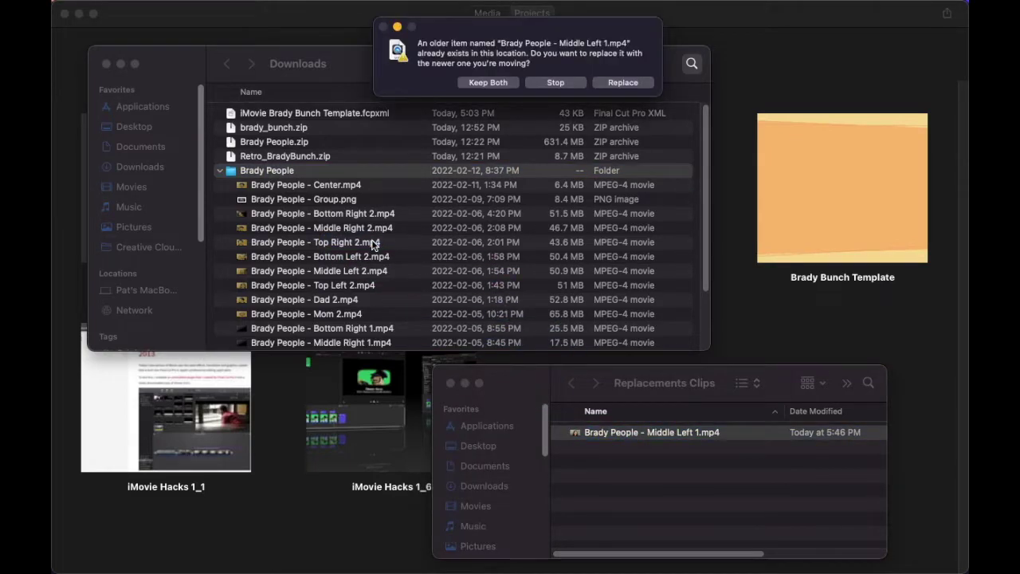
pyautogui.click(600, 83)
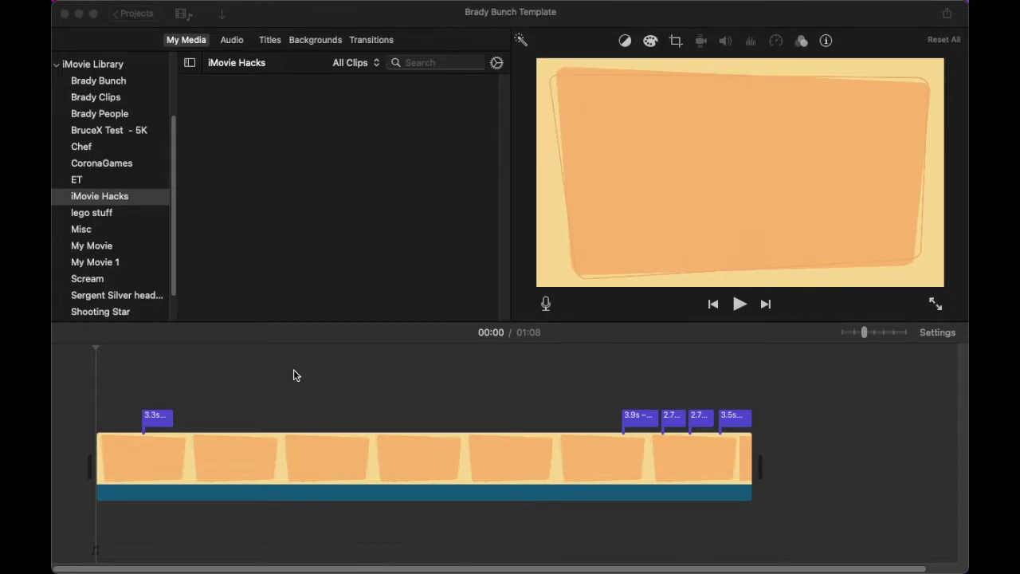
# Step: Unzip Retro_BradyBunch.zip in Downloads and open the extracted Retro_BradyBunch folder
pyautogui.moveTo(54, 398)
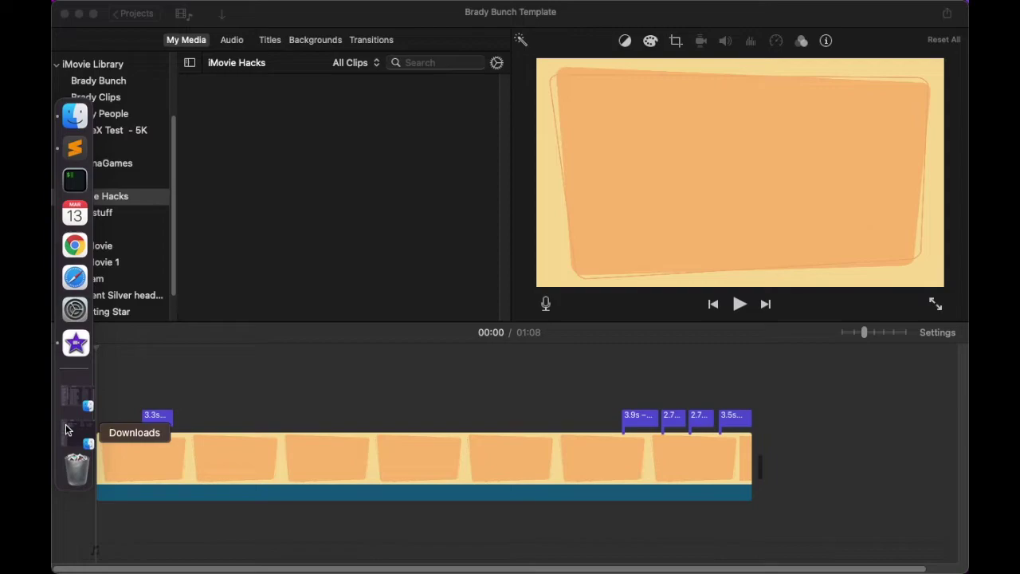
pyautogui.click(68, 430)
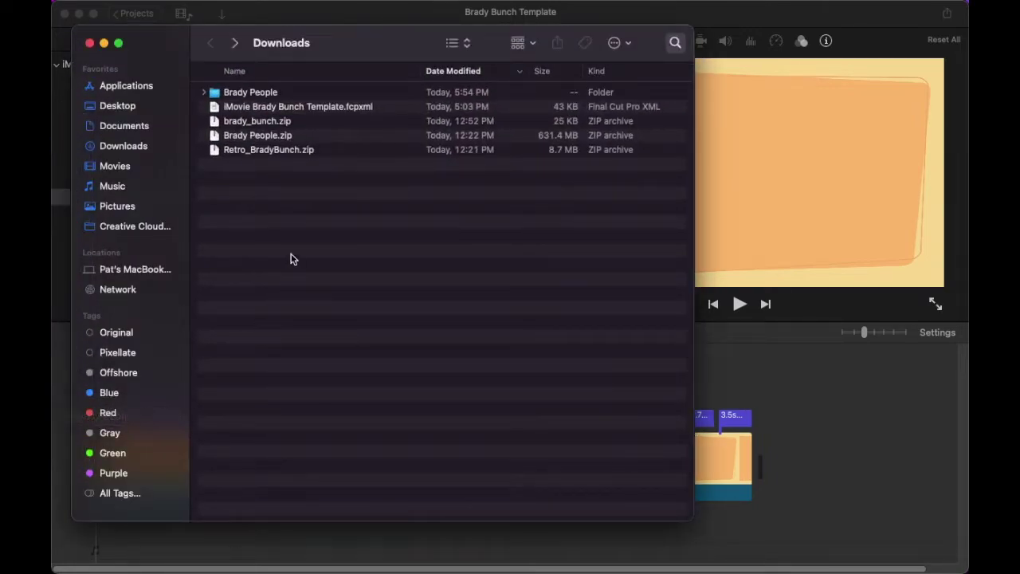
pyautogui.click(267, 153)
pyautogui.doubleClick(346, 151)
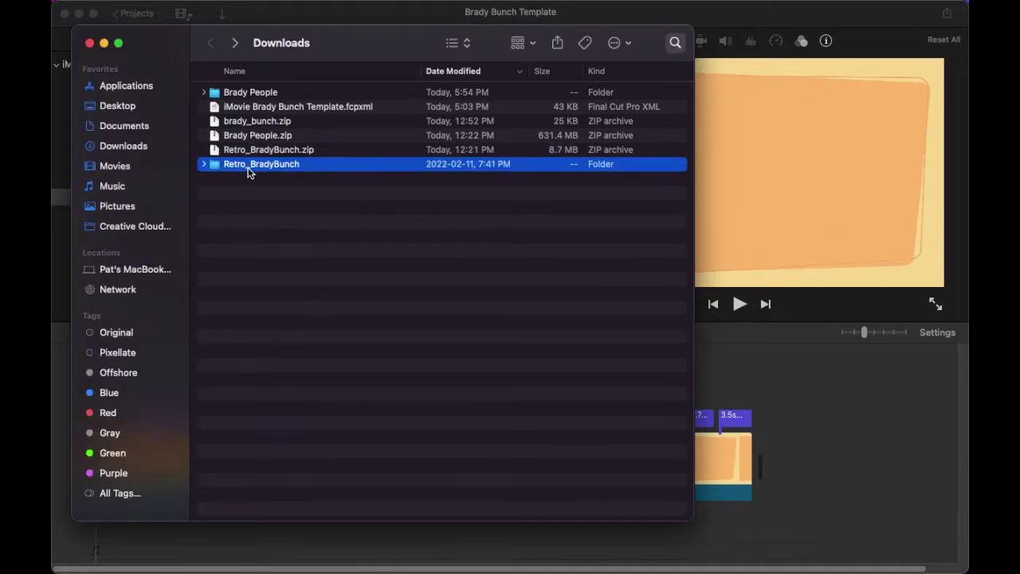
pyautogui.doubleClick(249, 168)
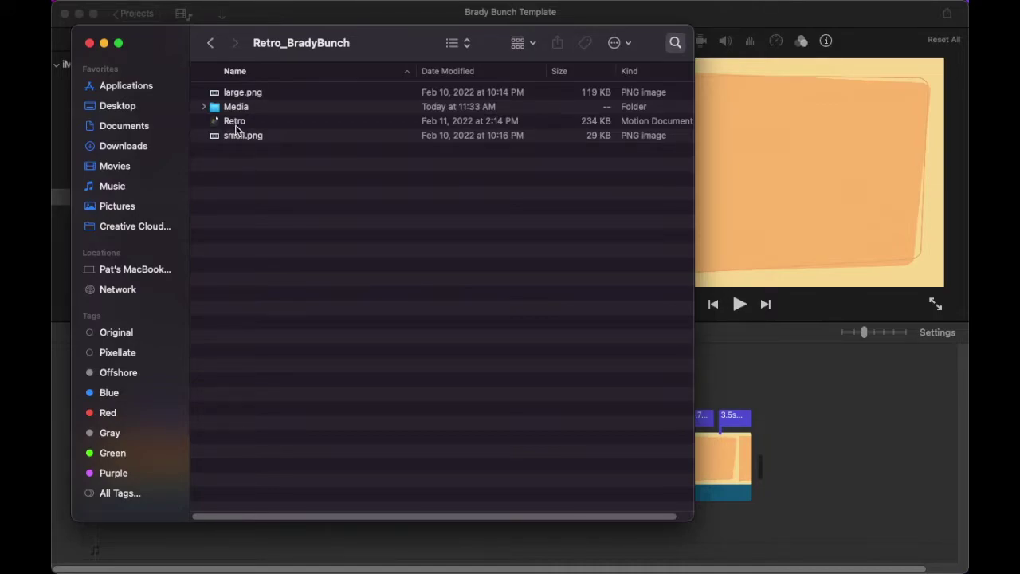
# Step: Preview large.png with Quick Look and expand the Media folder to list its clips
pyautogui.click(260, 126)
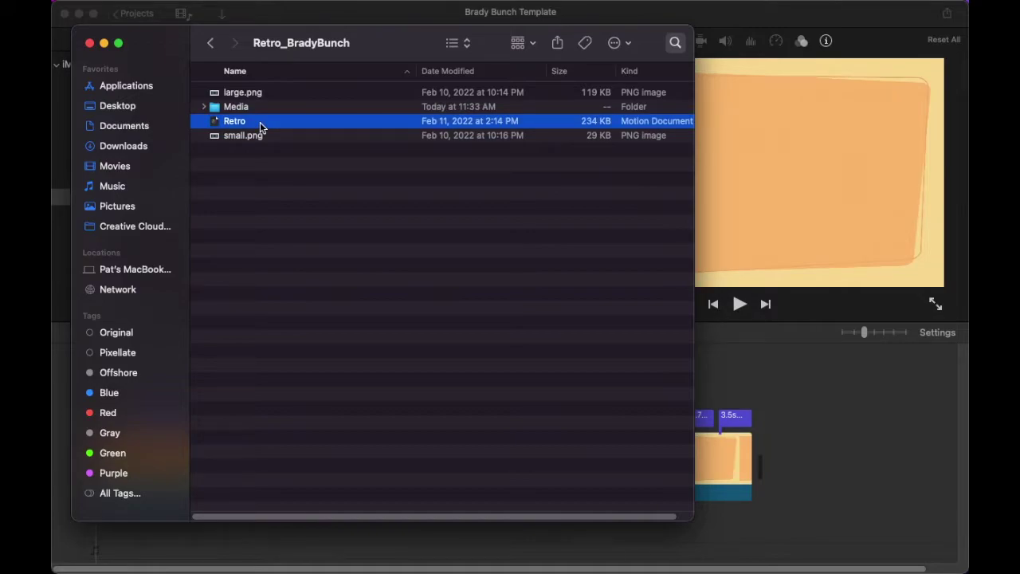
pyautogui.click(257, 96)
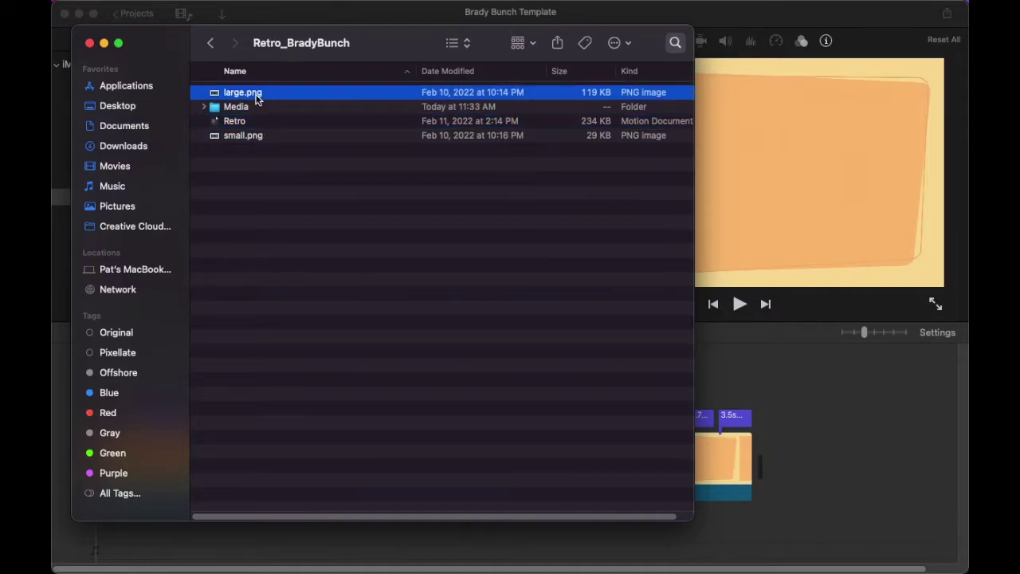
pyautogui.press('space')
pyautogui.press('space')
pyautogui.click(236, 108)
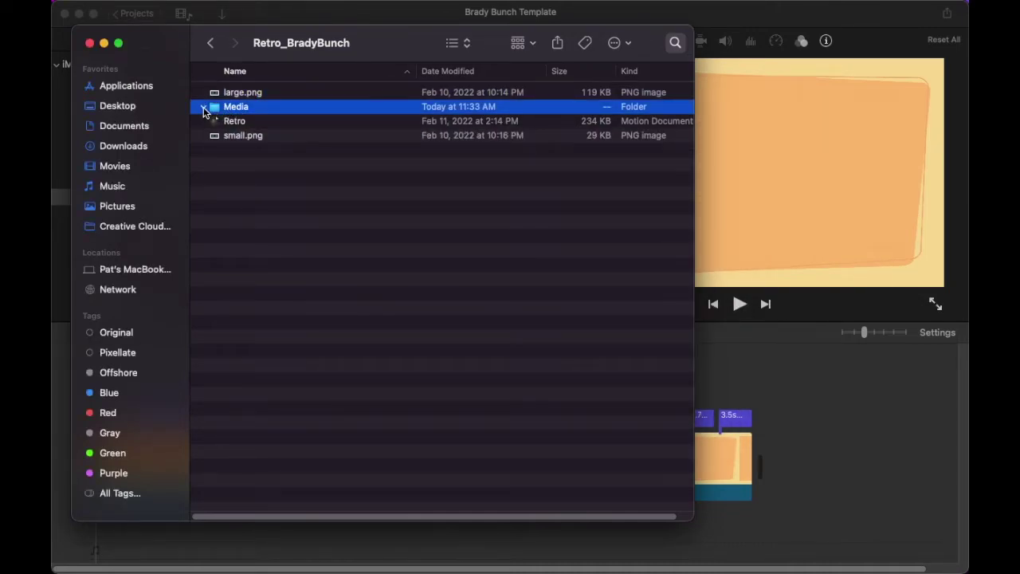
pyautogui.click(204, 108)
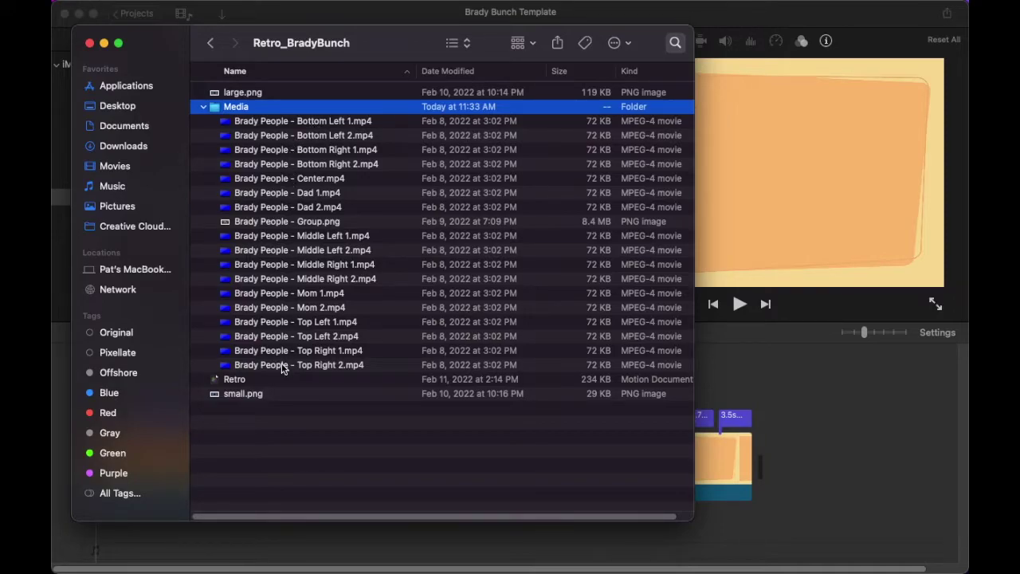
# Step: Move every Brady People clip into Media, replacing all 18 placeholder files at once
pyautogui.moveTo(52, 327)
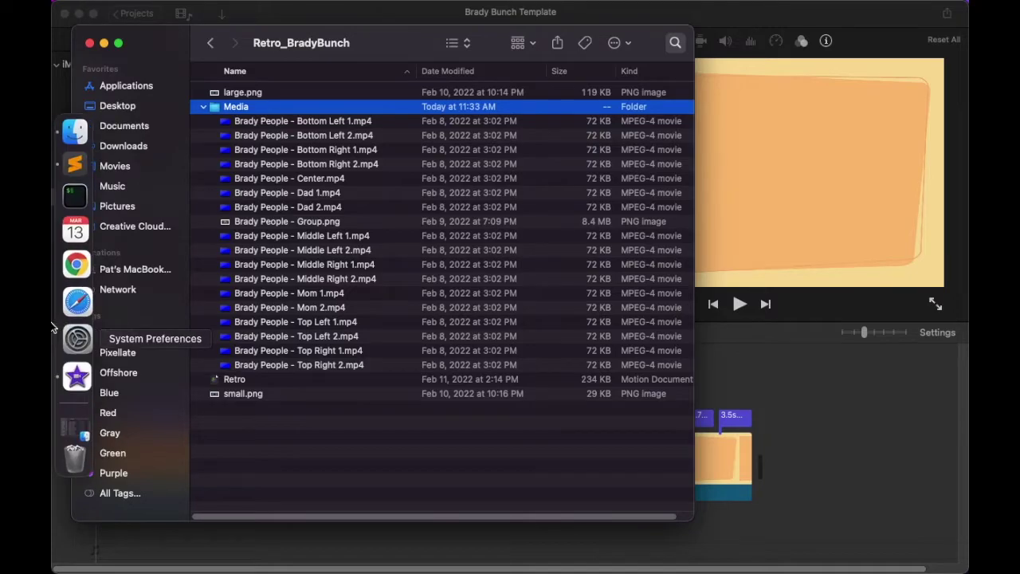
pyautogui.click(75, 428)
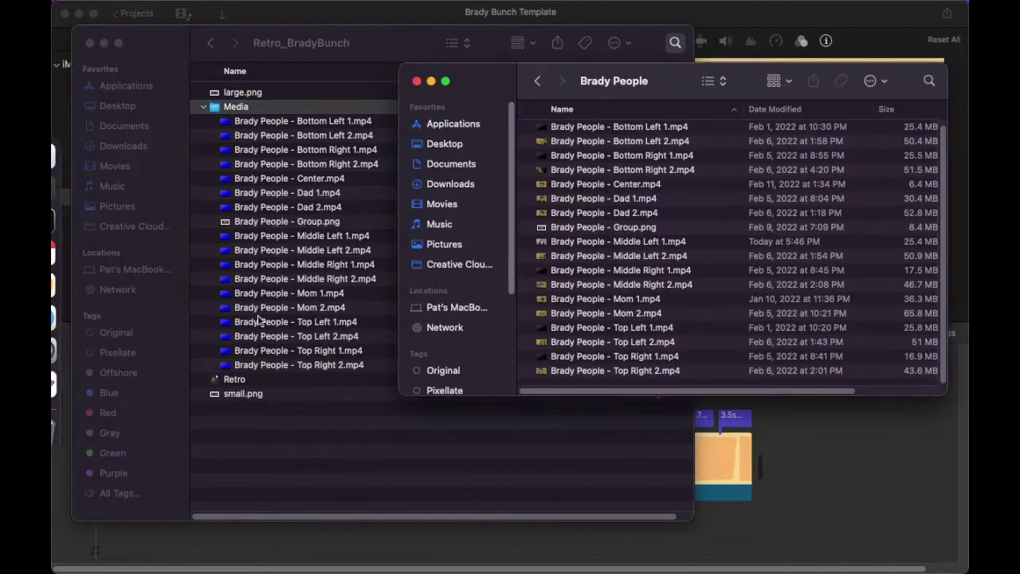
pyautogui.click(607, 140)
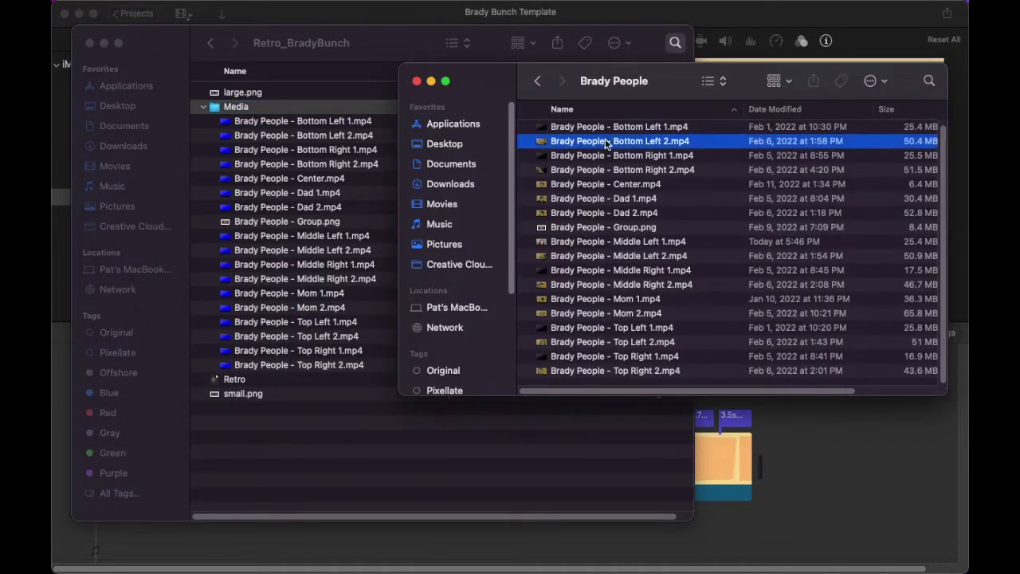
pyautogui.press('super+a')
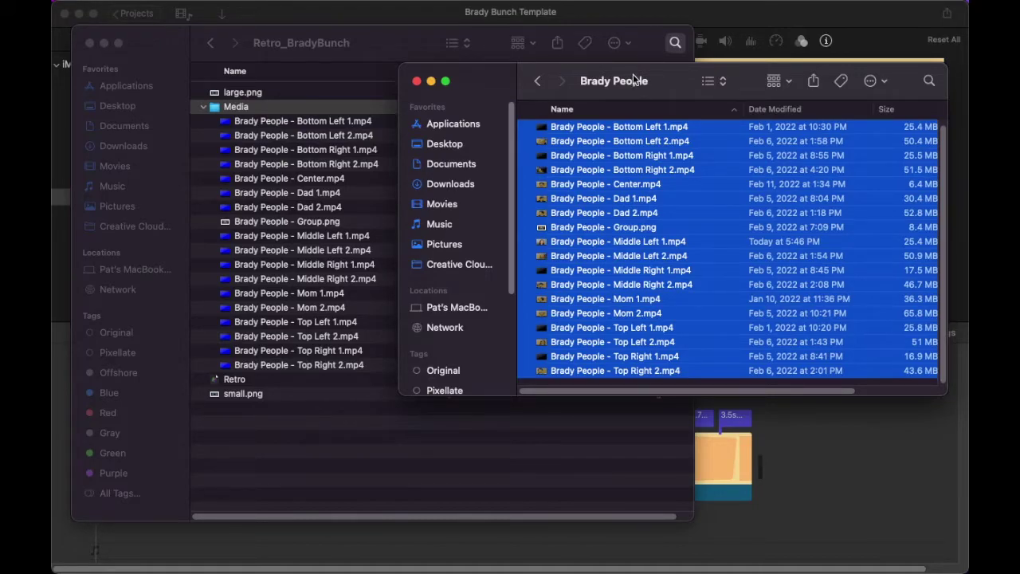
pyautogui.moveTo(626, 129); pyautogui.dragTo(317, 169)
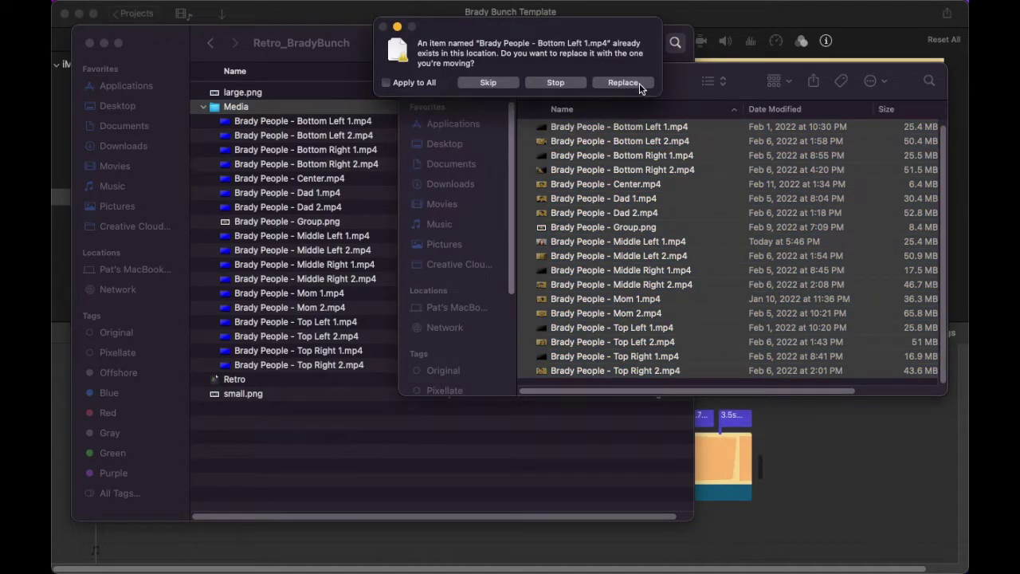
pyautogui.click(386, 83)
pyautogui.click(638, 85)
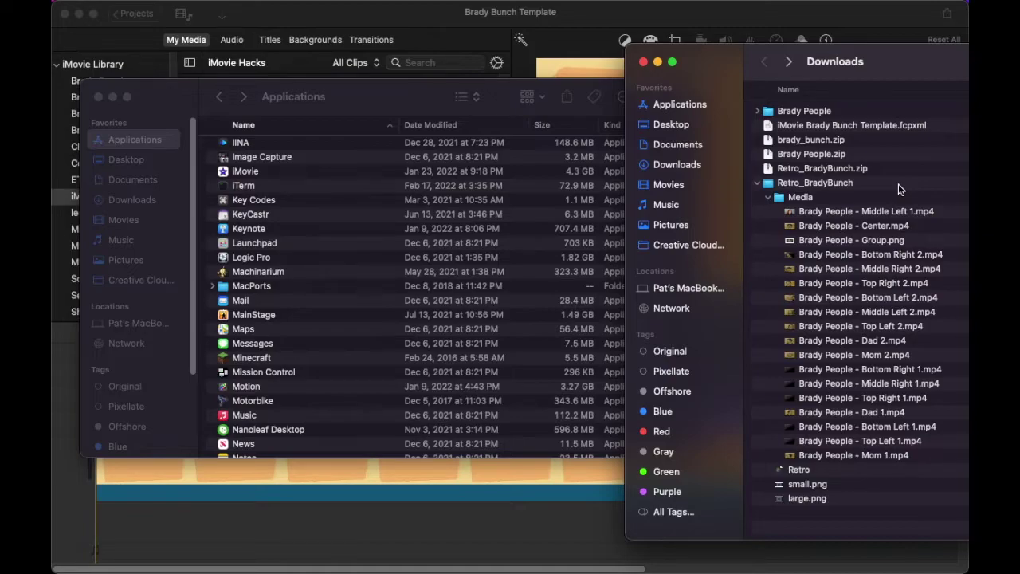
# Step: Collapse Retro_BradyBunch and open the Templates folder inside iMovie's package contents
pyautogui.click(769, 198)
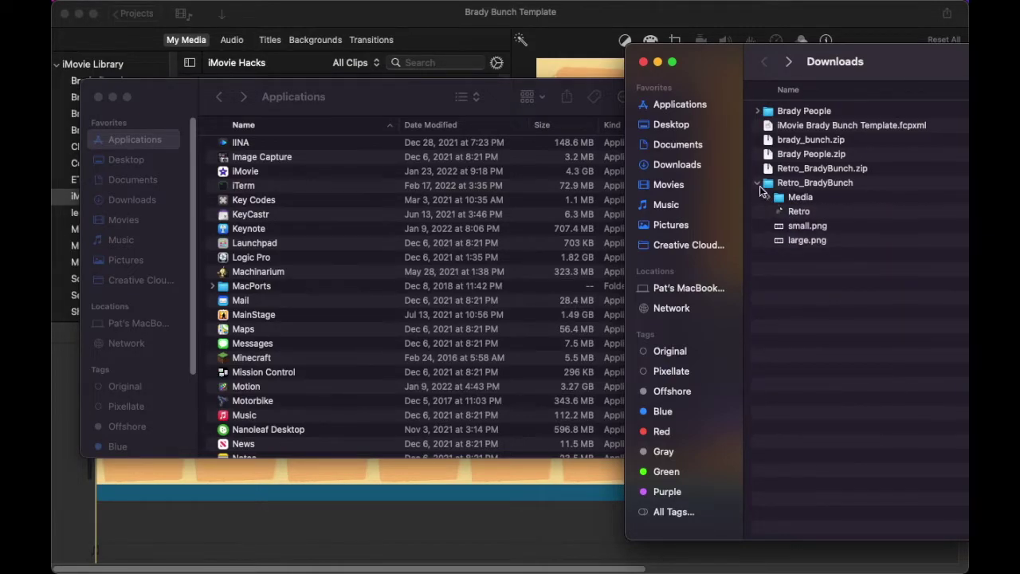
pyautogui.click(758, 183)
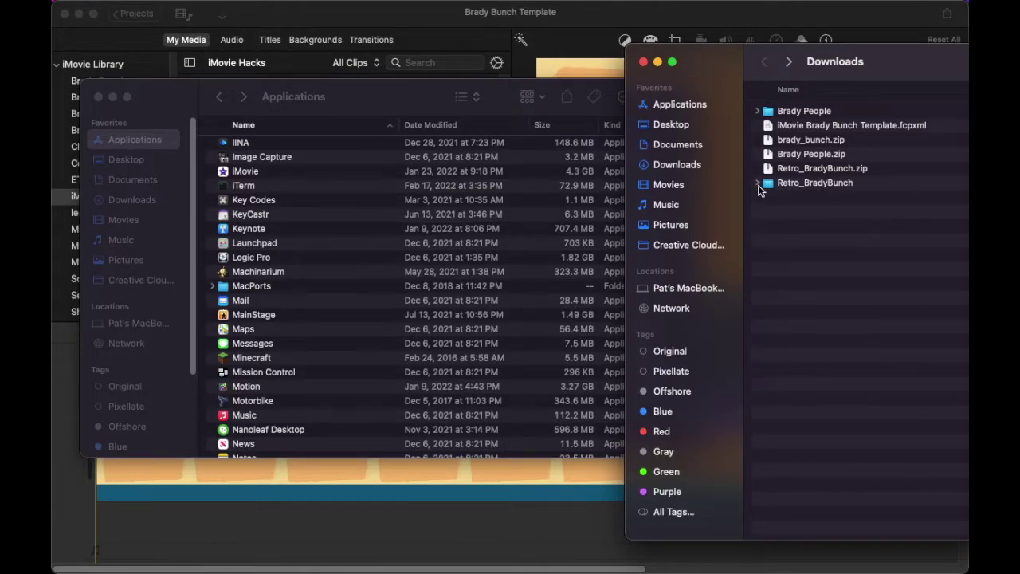
pyautogui.click(804, 186)
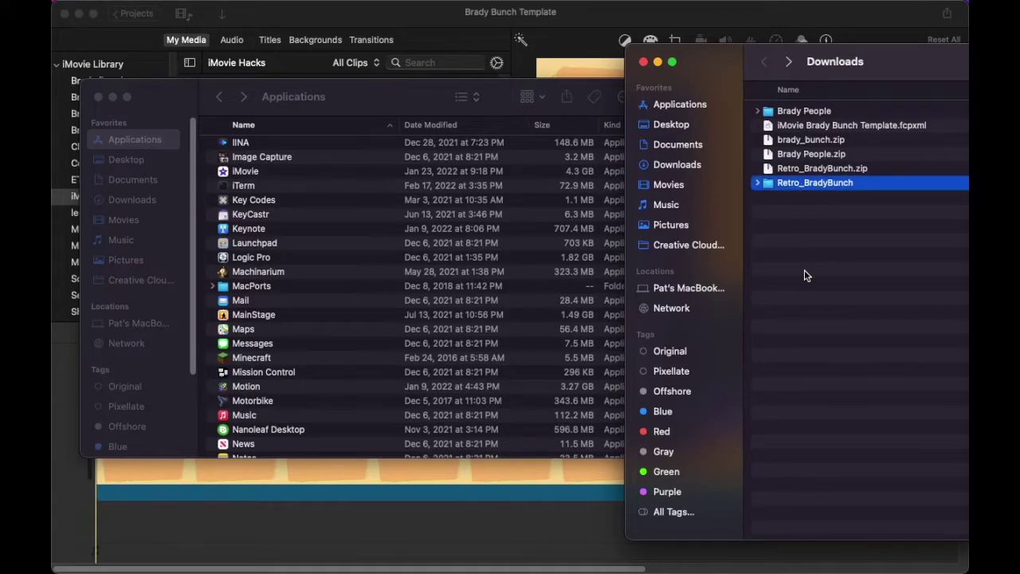
pyautogui.click(256, 175)
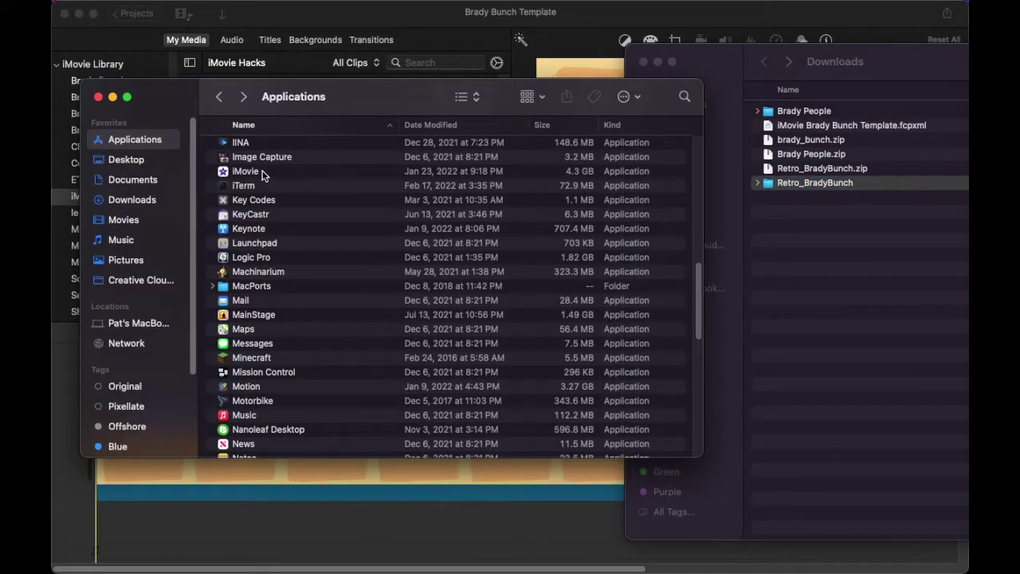
pyautogui.click(268, 171)
pyautogui.rightClick(269, 170)
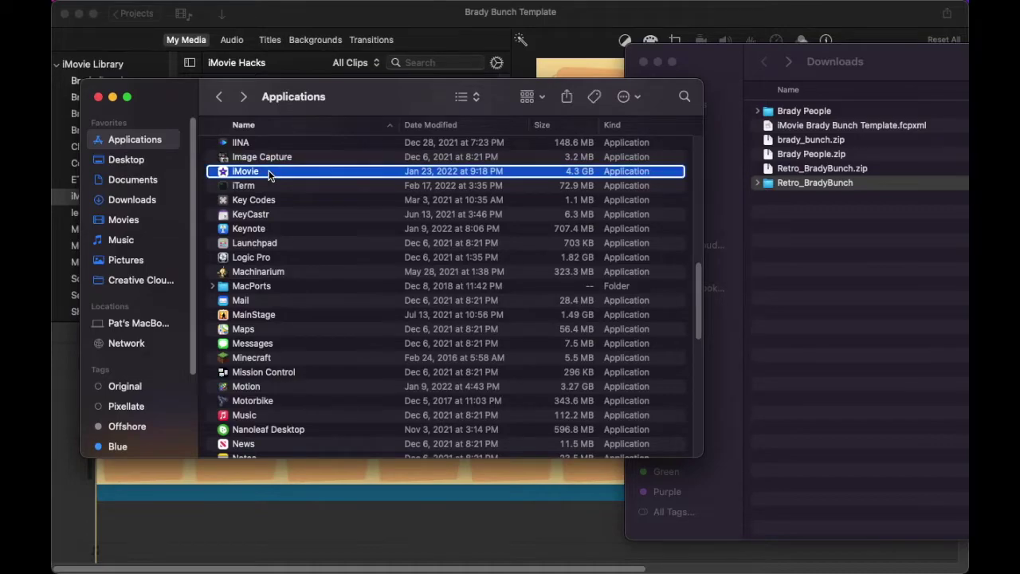
pyautogui.click(394, 194)
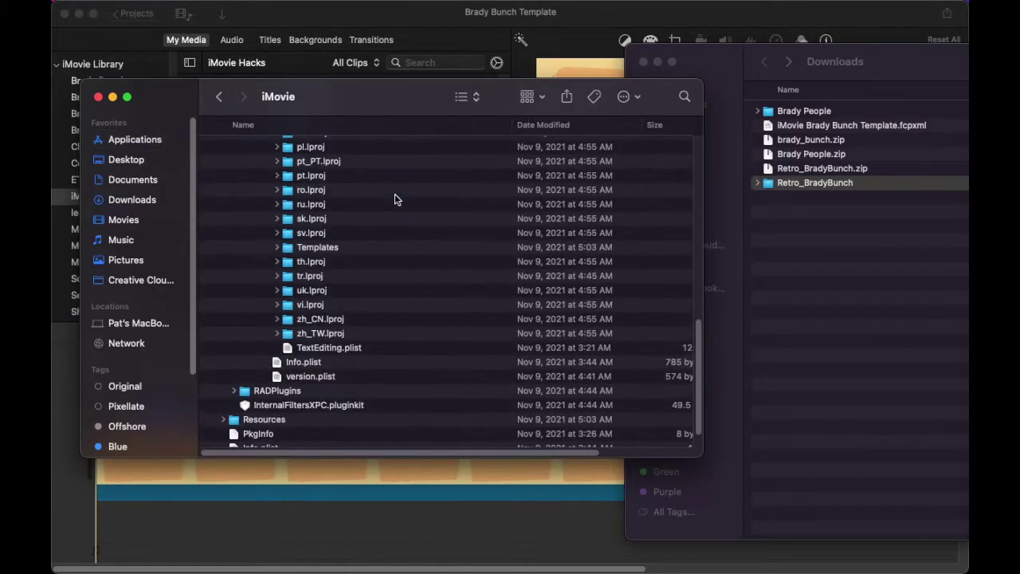
pyautogui.click(333, 249)
pyautogui.doubleClick(333, 252)
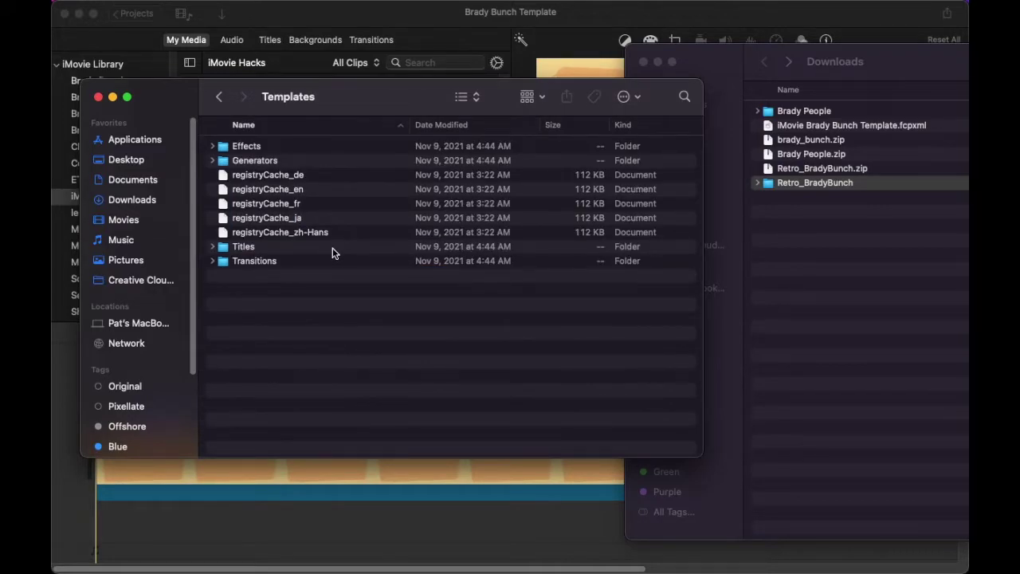
# Step: Expand Generators › Textures and drag Retro_BradyBunch onto the Textures folder
pyautogui.click(212, 161)
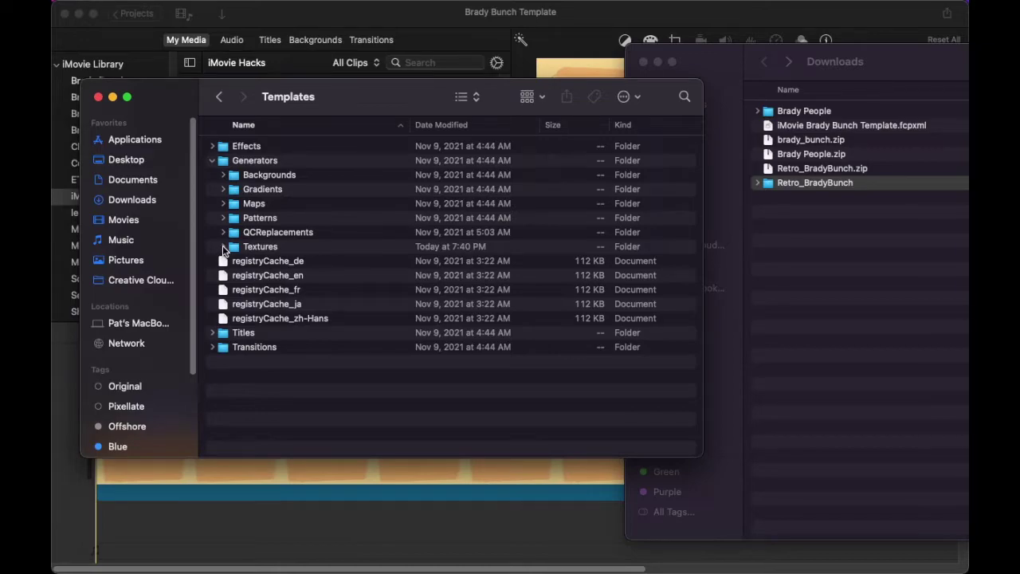
pyautogui.click(223, 247)
pyautogui.click(302, 290)
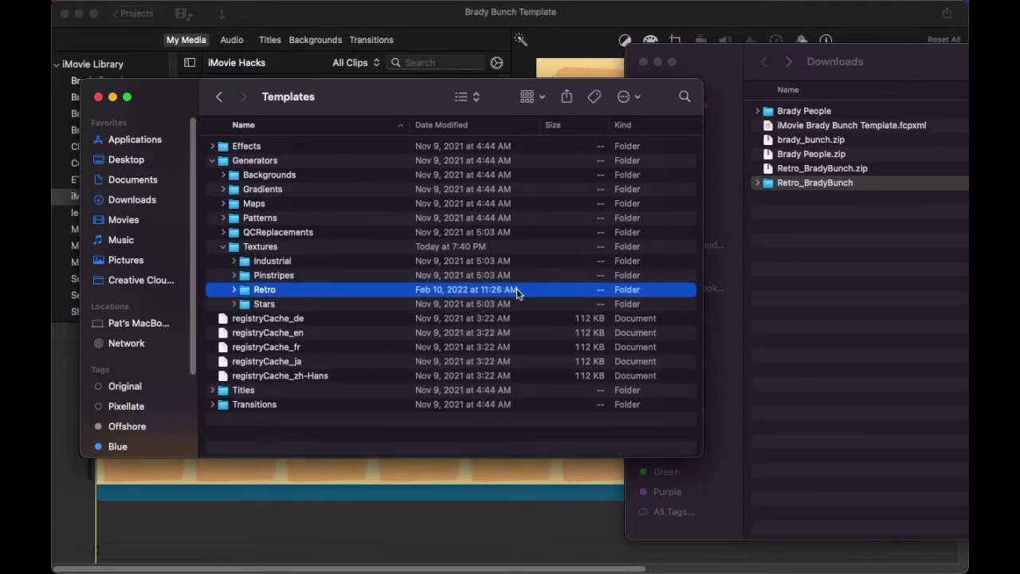
pyautogui.moveTo(796, 182); pyautogui.dragTo(285, 259)
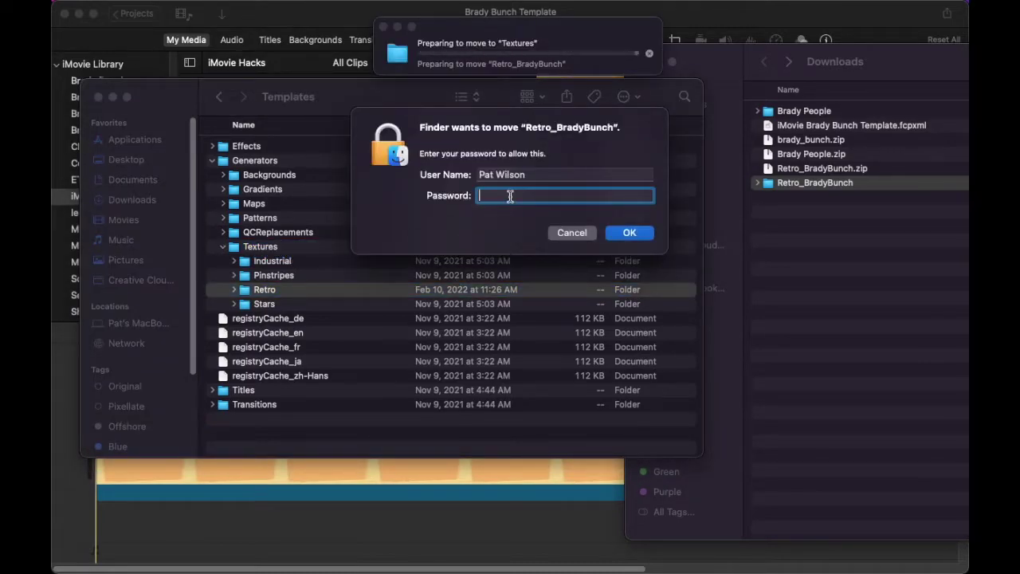
# Step: Authorise the move with the account password, then add the Retro folder to the selection
pyautogui.write('•••••••')
pyautogui.press('Return')
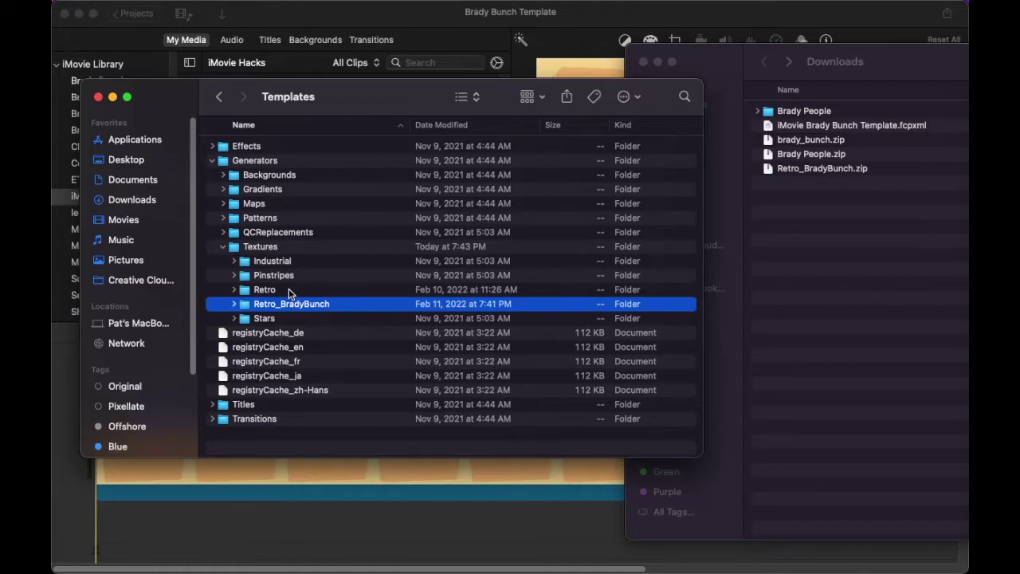
pyautogui.keyDown('super'); pyautogui.click(288, 289); pyautogui.keyUp('super')
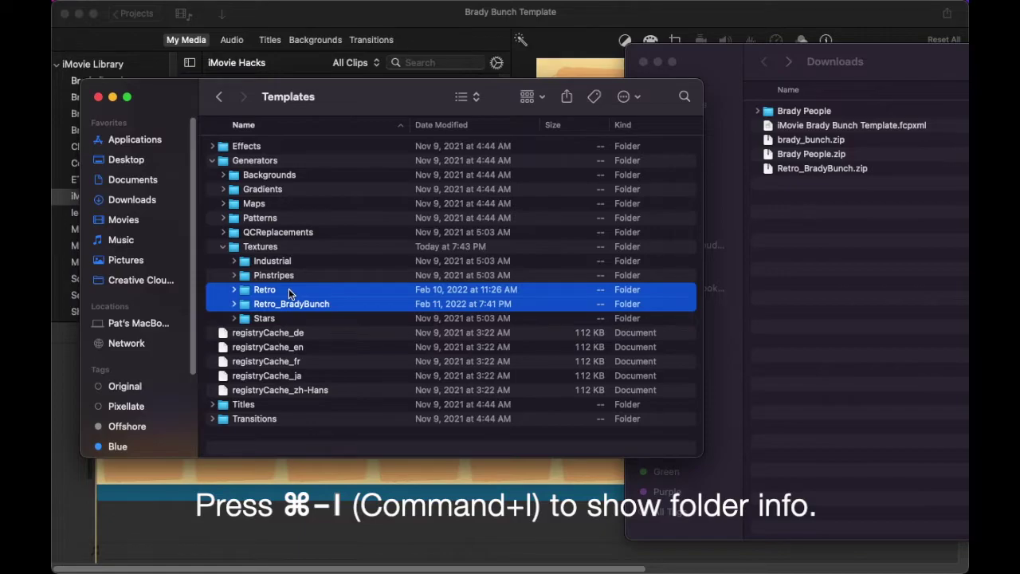
# Step: Rename the original Retro texture folder to Retro_BACKUP, authorising with the password
pyautogui.press('super+i')
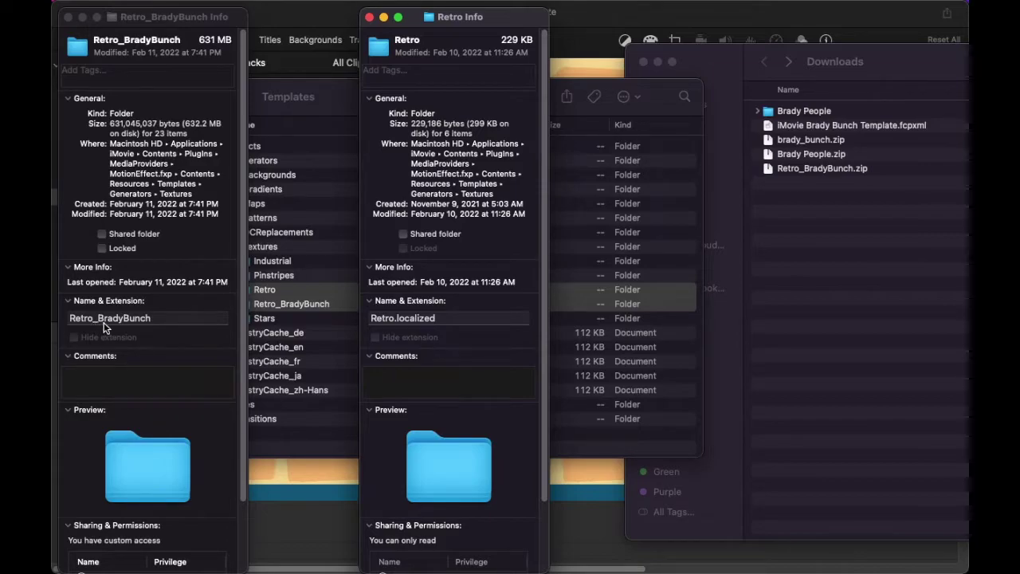
pyautogui.click(395, 321)
pyautogui.write('_')
pyautogui.write('BACKUP')
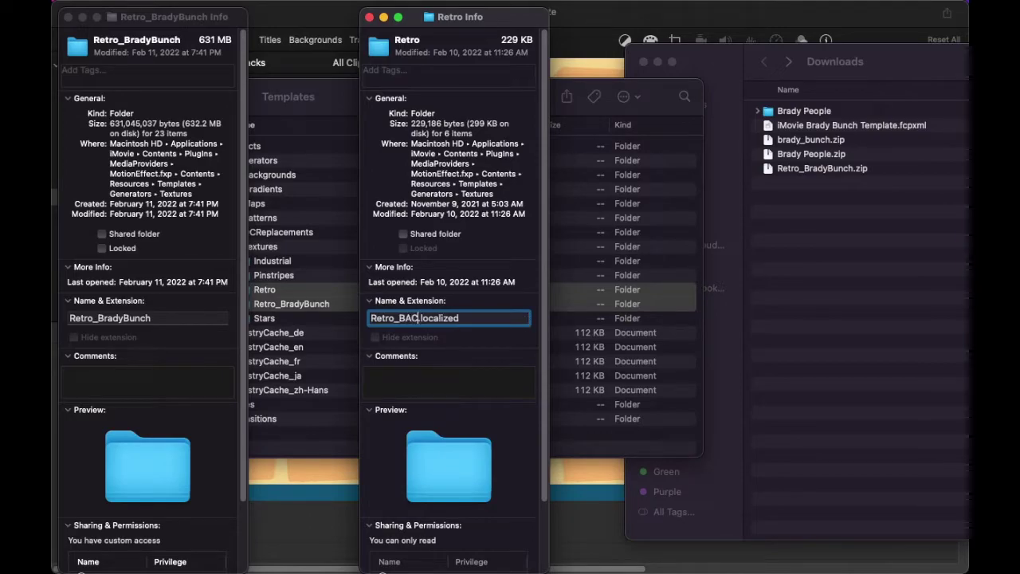
pyautogui.press('Return')
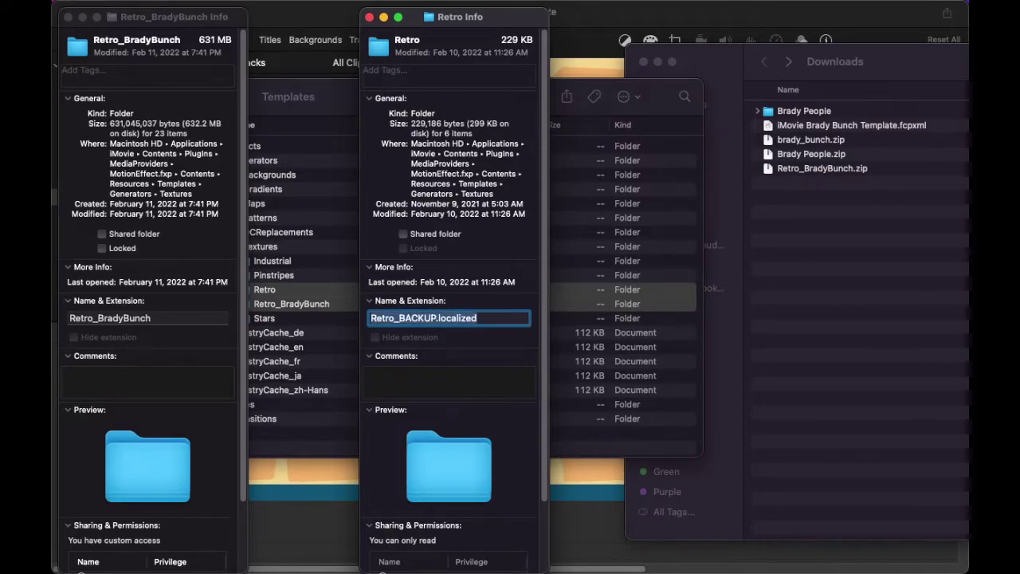
pyautogui.write('••••••••••')
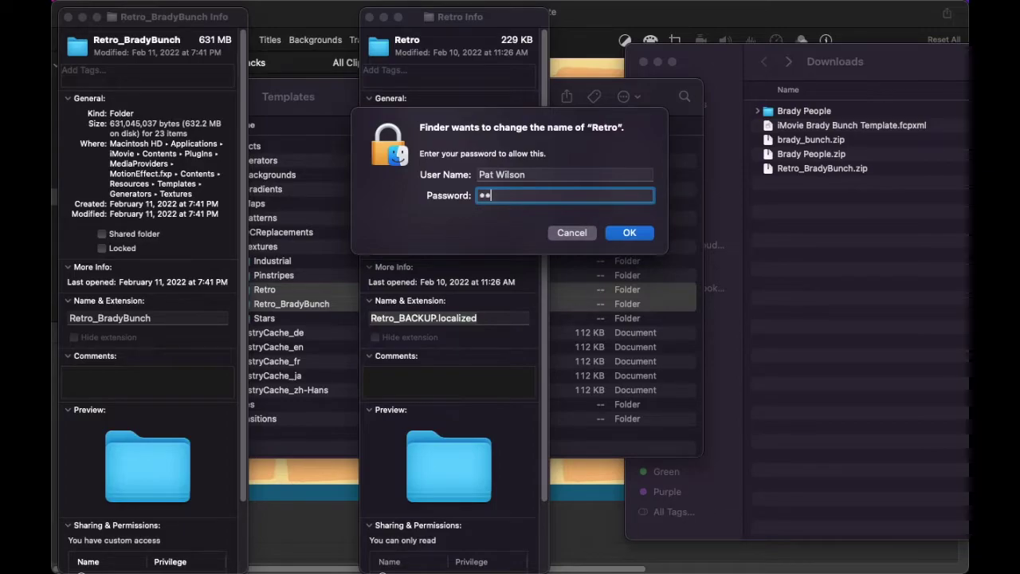
pyautogui.press('Return')
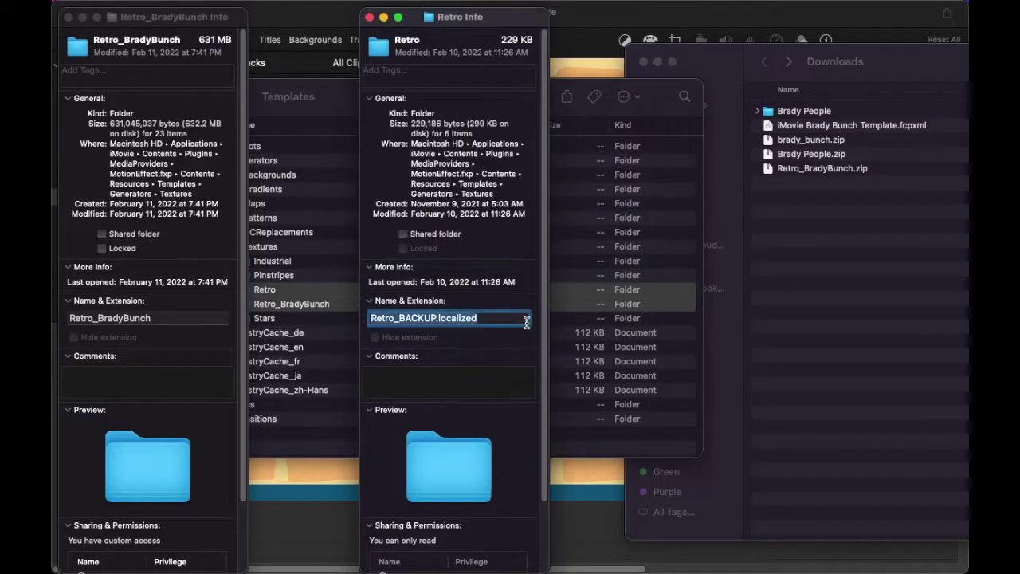
# Step: Rename Retro_BradyBunch to Retro.localized, authorise it, and close its Info window
pyautogui.click(154, 317)
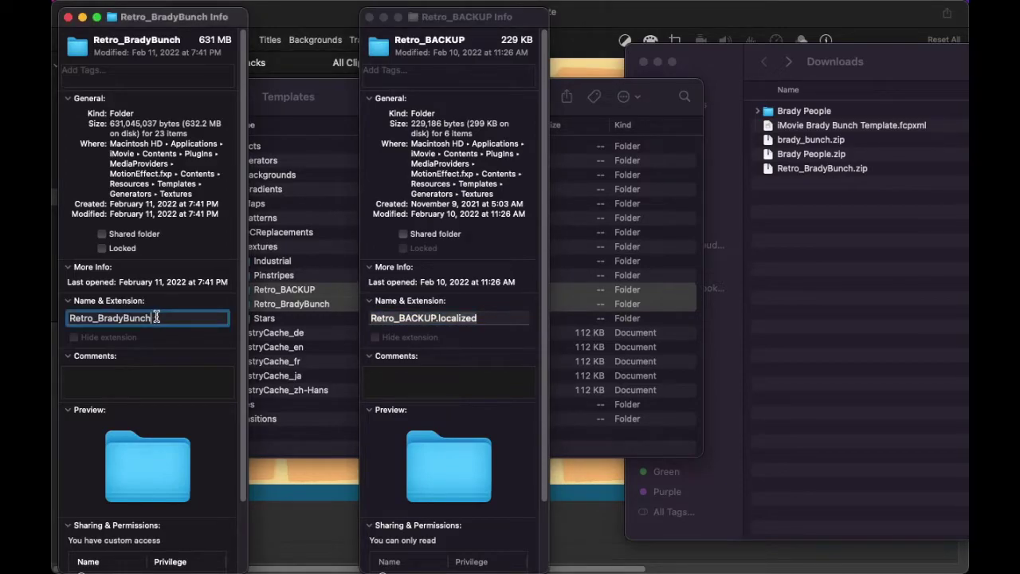
pyautogui.press('BackSpace')
pyautogui.press('BackSpace')
pyautogui.press('BackSpace')
pyautogui.press('BackSpace')
pyautogui.press('BackSpace')
pyautogui.press('BackSpace')
pyautogui.press('BackSpace')
pyautogui.press('BackSpace')
pyautogui.press('BackSpace')
pyautogui.press('BackSpace')
pyautogui.press('BackSpace')
pyautogui.write('.localized')
pyautogui.press('Return')
pyautogui.write('•••••••••')
pyautogui.press('Return')
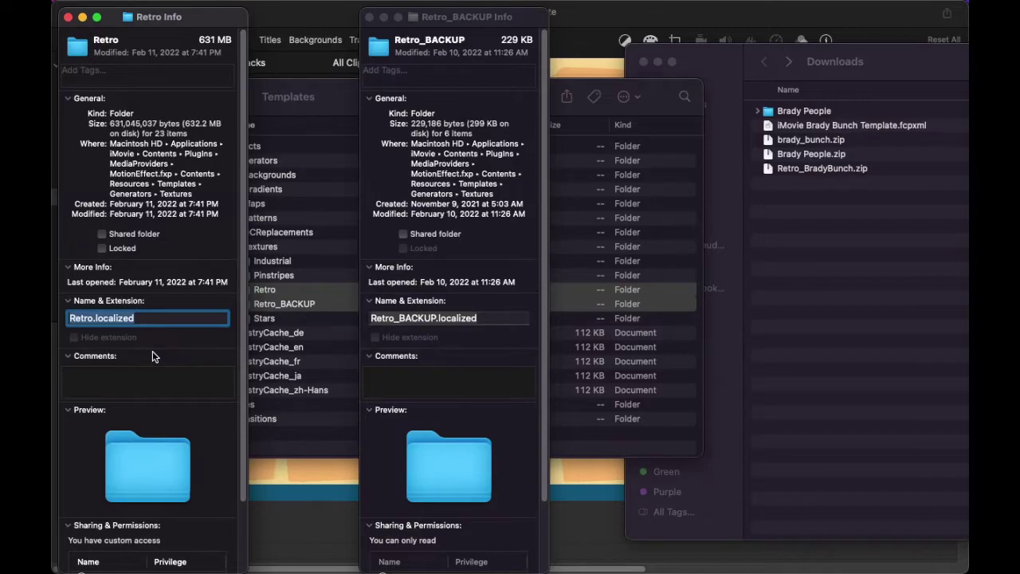
pyautogui.press('super+w')
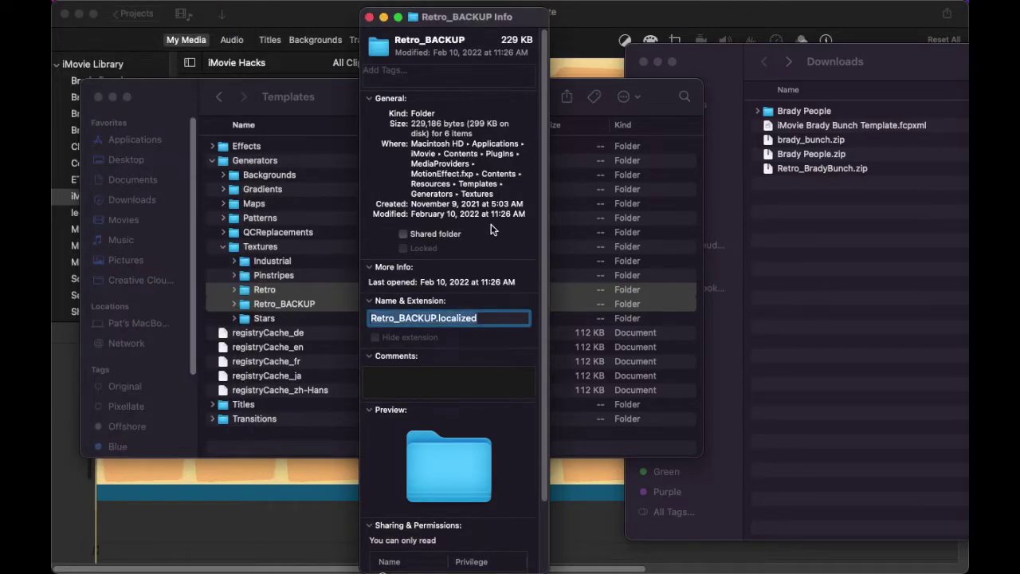
# Step: Close the Retro_BACKUP Info window and scroll iMovie's Backgrounds down to the Retro grid thumbnail
pyautogui.press('super+w')
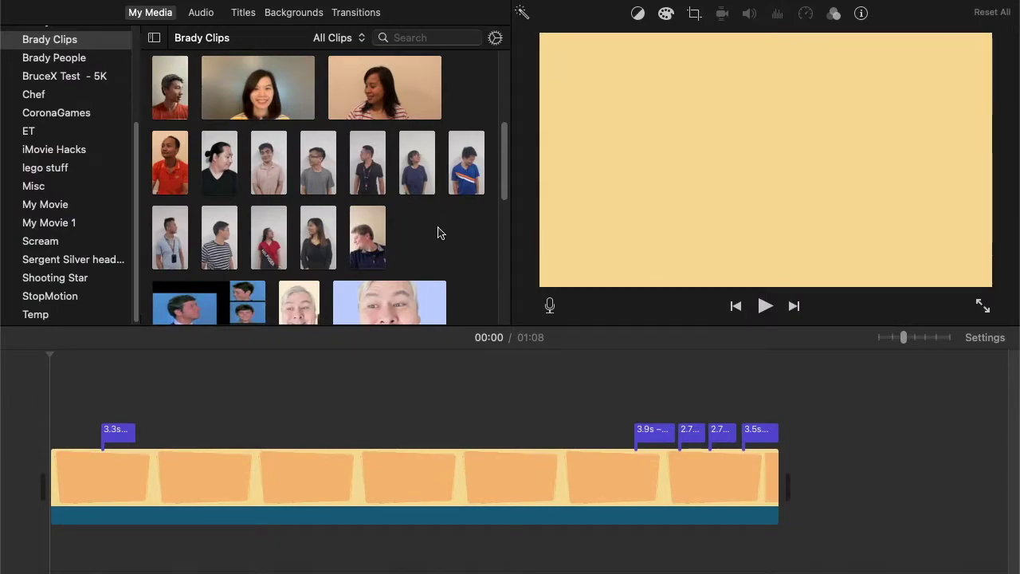
pyautogui.click(295, 13)
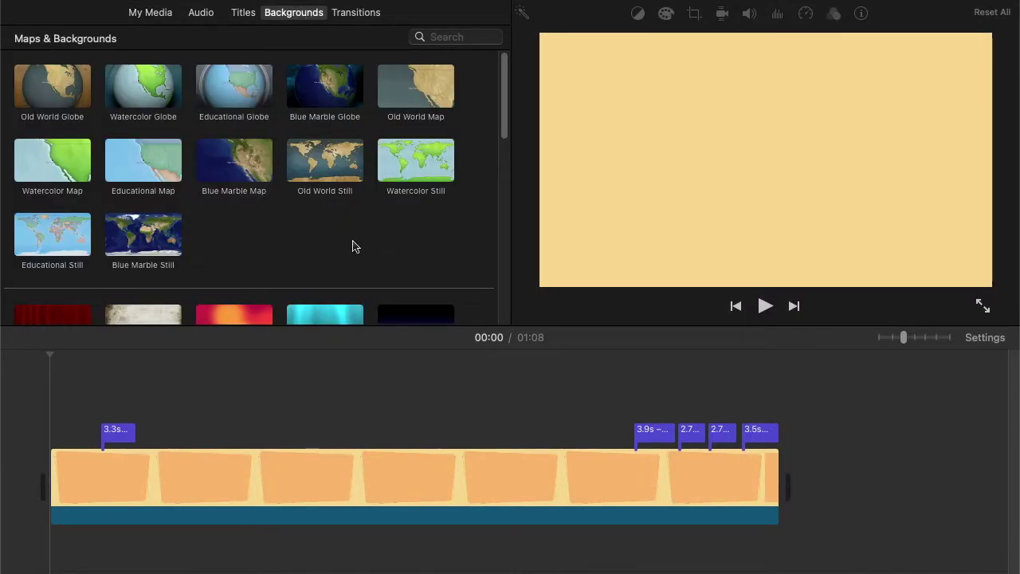
pyautogui.scroll(-5, 355, 246)
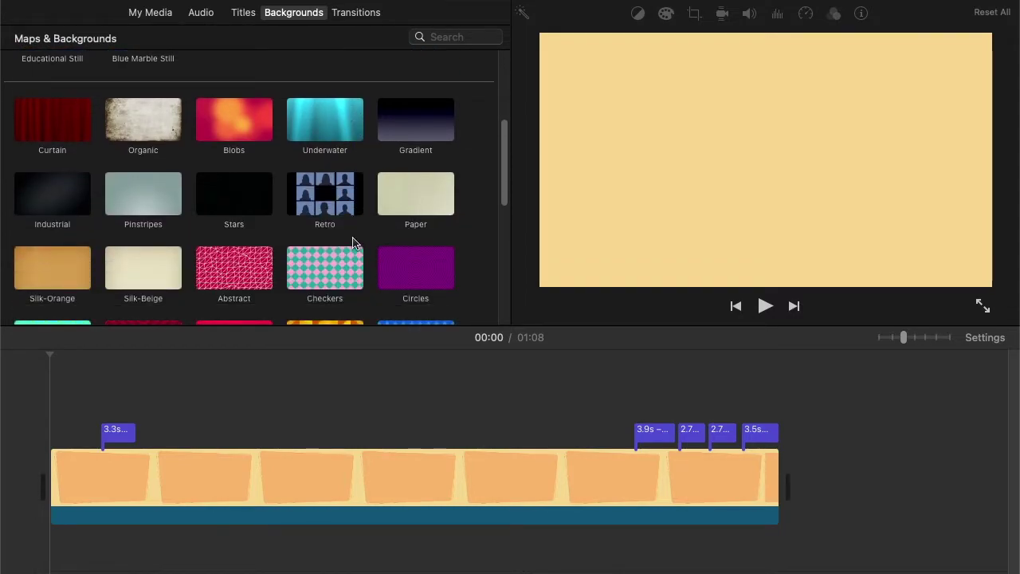
pyautogui.scroll(-1, 355, 244)
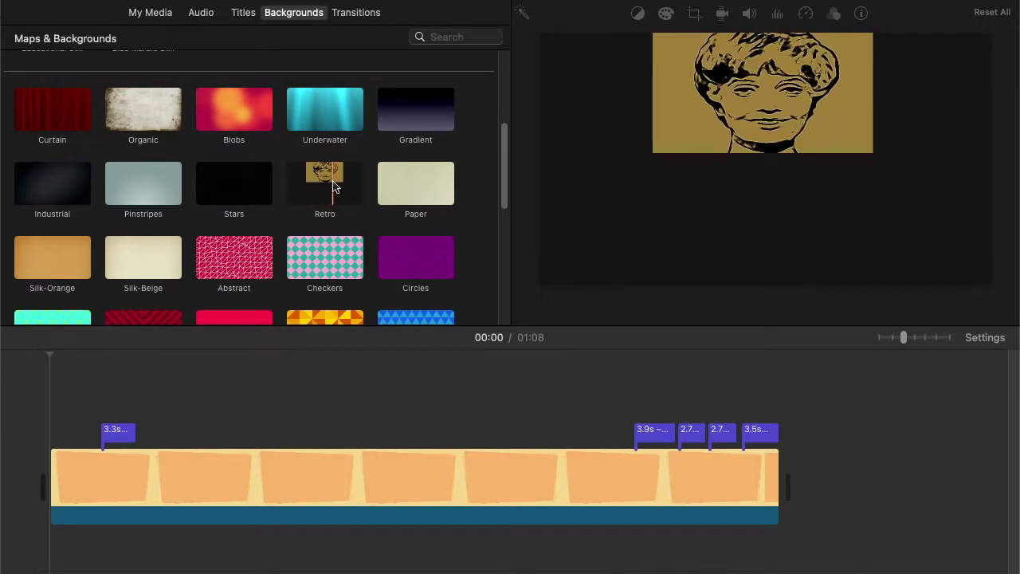
# Step: Swap the orange timeline clip for the Retro background using Replace from Start, then play
pyautogui.click(340, 181)
pyautogui.moveTo(340, 181); pyautogui.dragTo(302, 474)
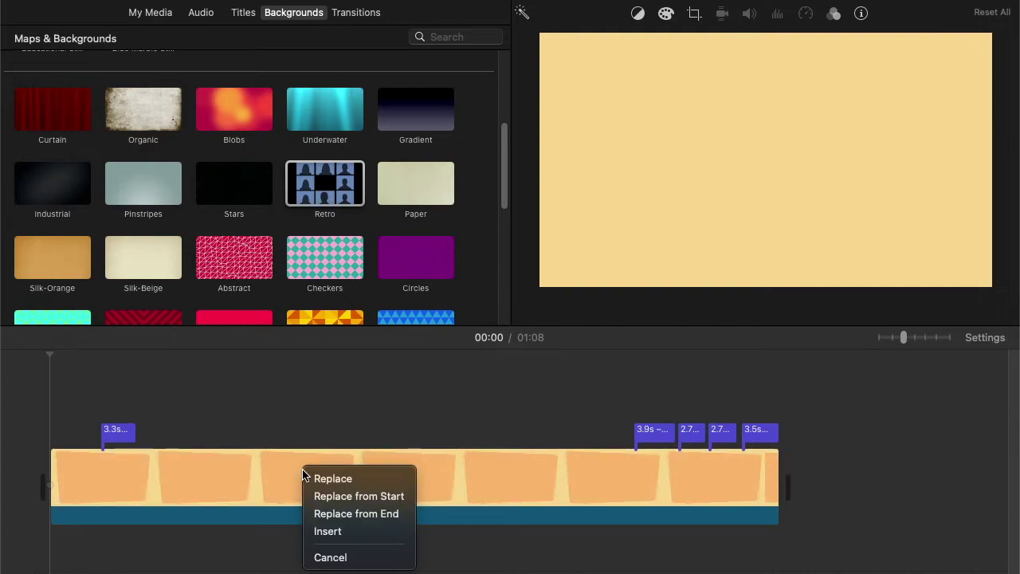
pyautogui.click(407, 504)
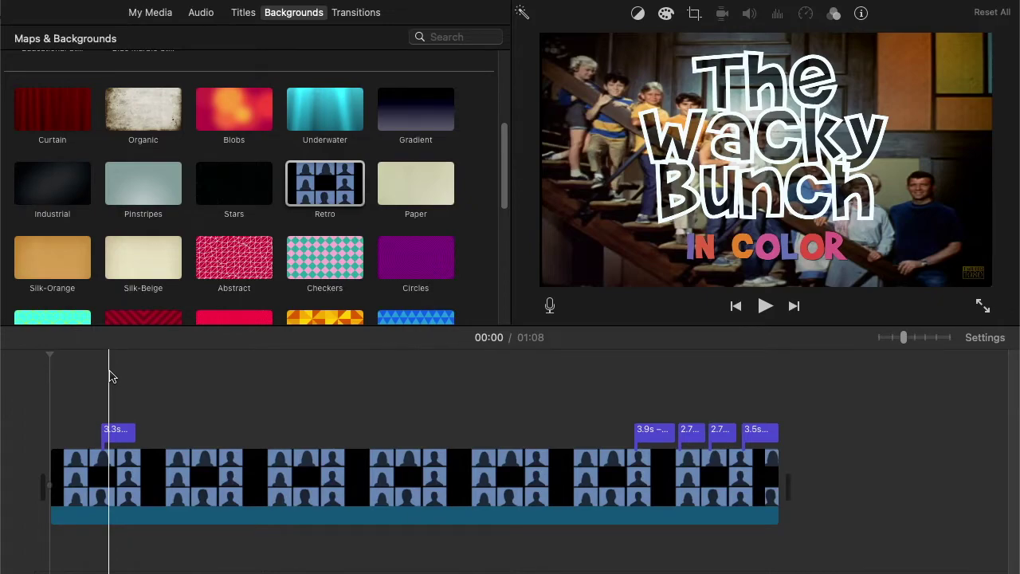
pyautogui.press('space')
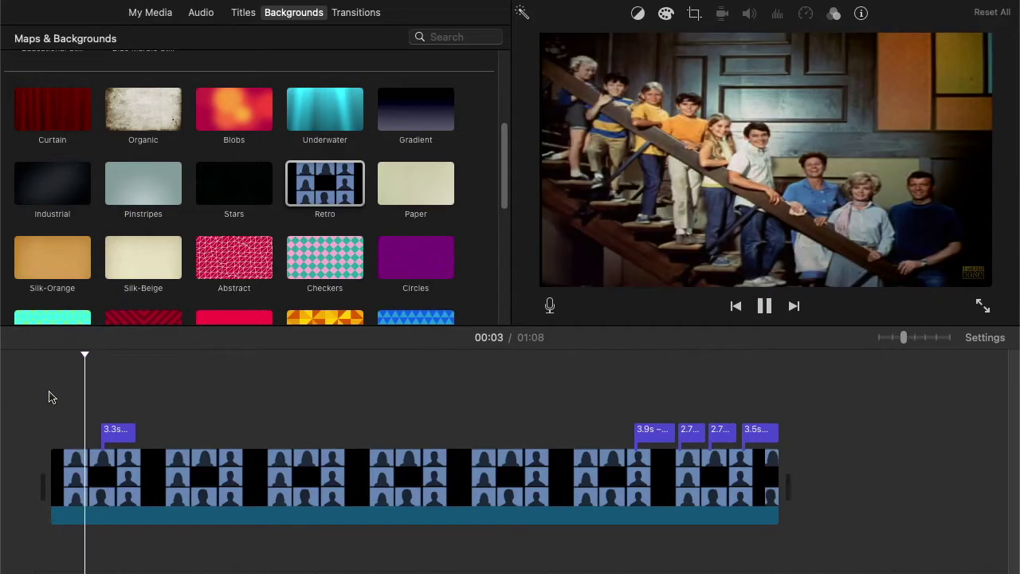